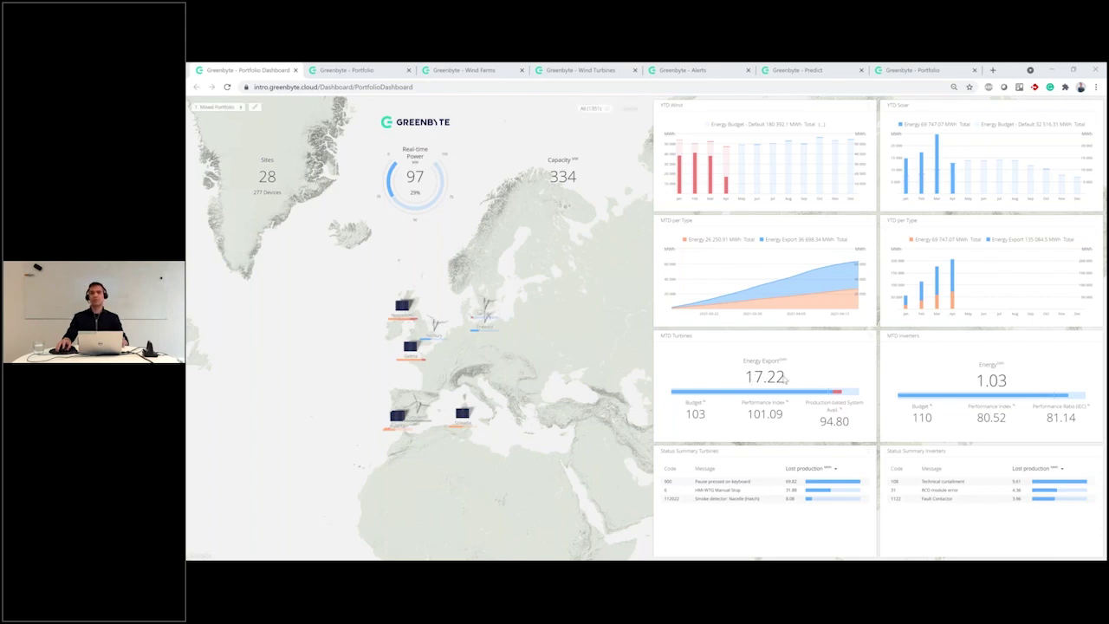
- Examine the month-to-date energy export figure in the MTD Turbines widget of the portfolio dashboard
double_click(776, 376)
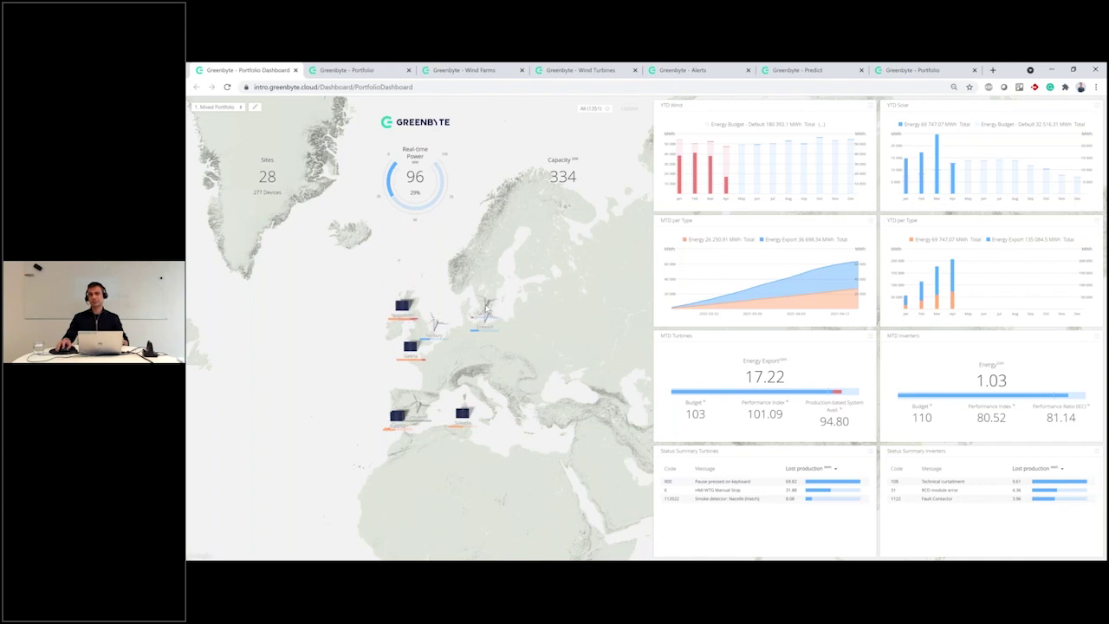
left_click_drag(745, 378, 784, 381)
left_click(794, 378)
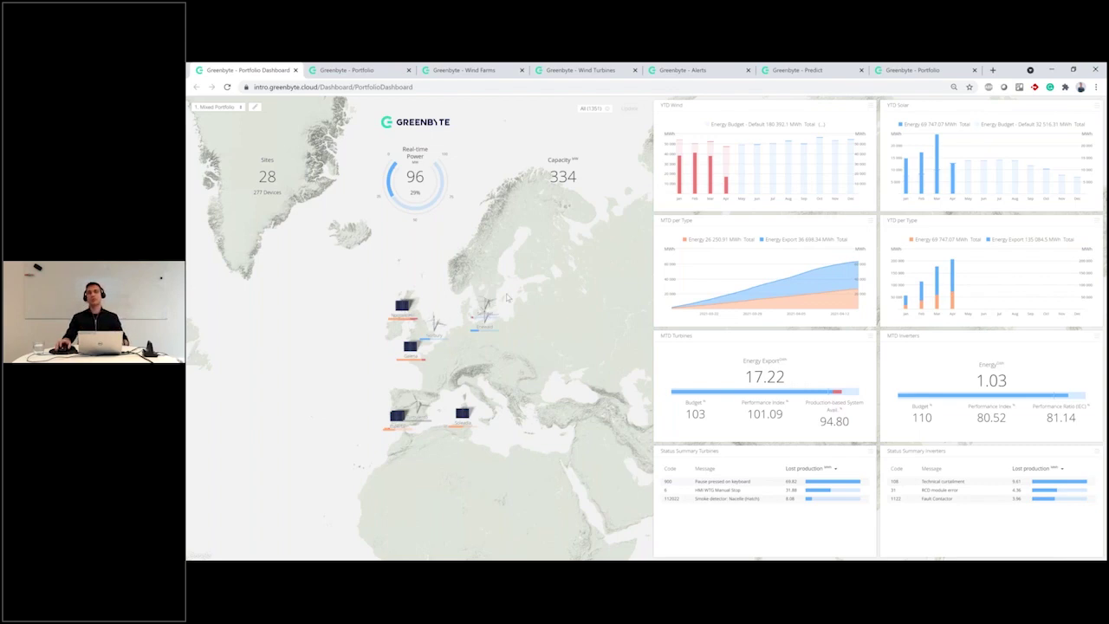
- Open the Analyze Portfolio page with the Portfolio Losses Overview and examine the energy export key metric against budget
left_click(368, 74)
key("ctrl+minus")
key("ctrl+plus")
key("ctrl+plus")
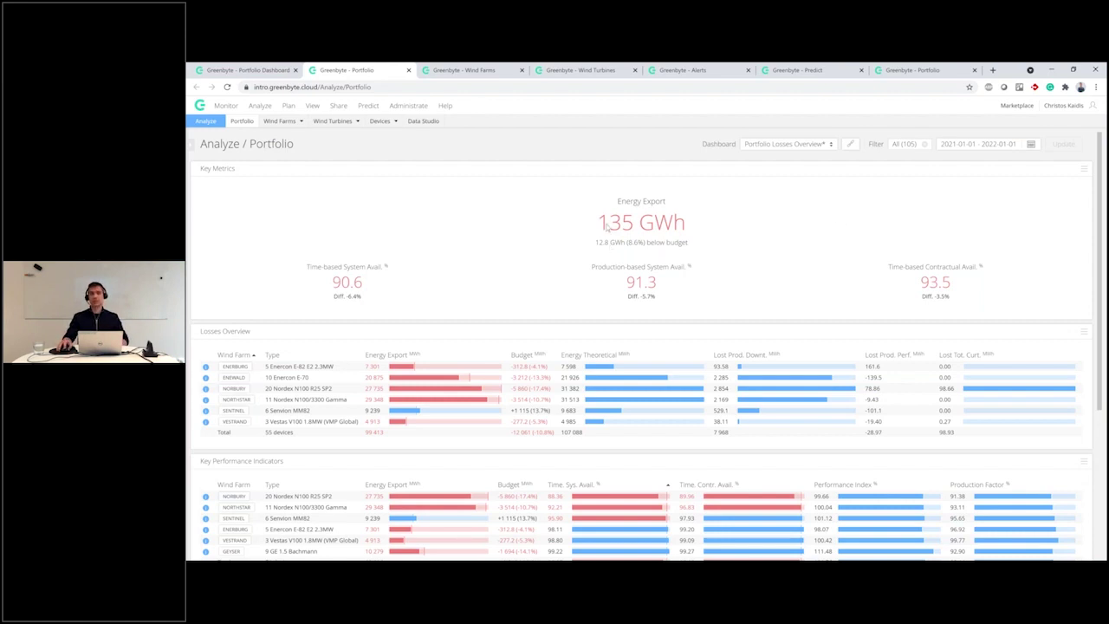
left_click_drag(627, 243, 646, 243)
left_click(567, 272)
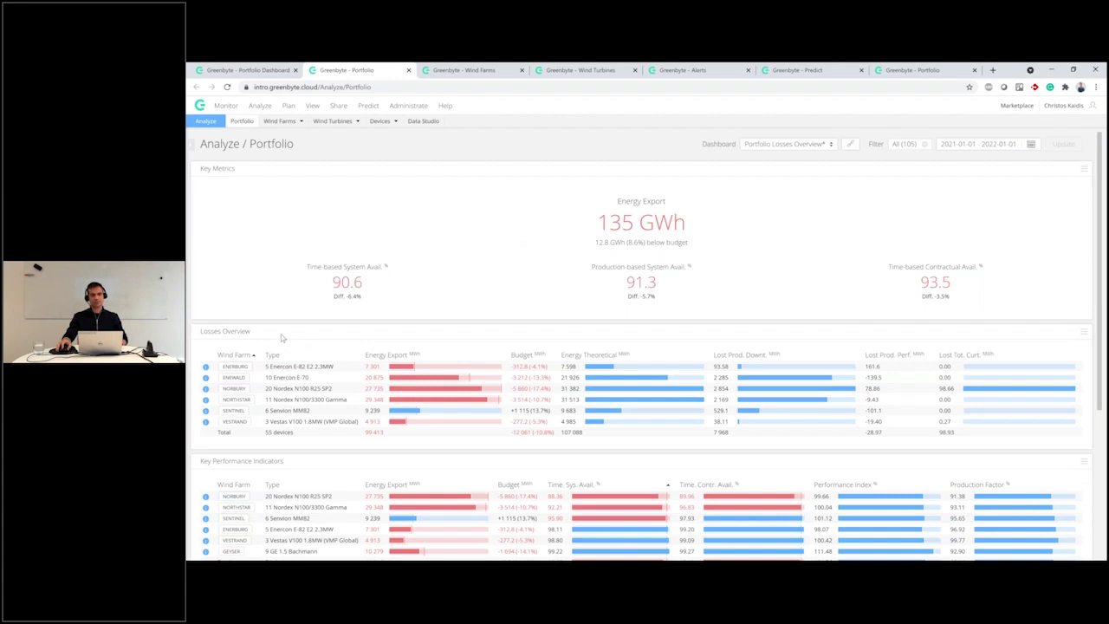
- Sort the Losses Overview table by lost production to downtime in ascending order and open the Vestrand wind farm
scroll(279, 334, "down", 1)
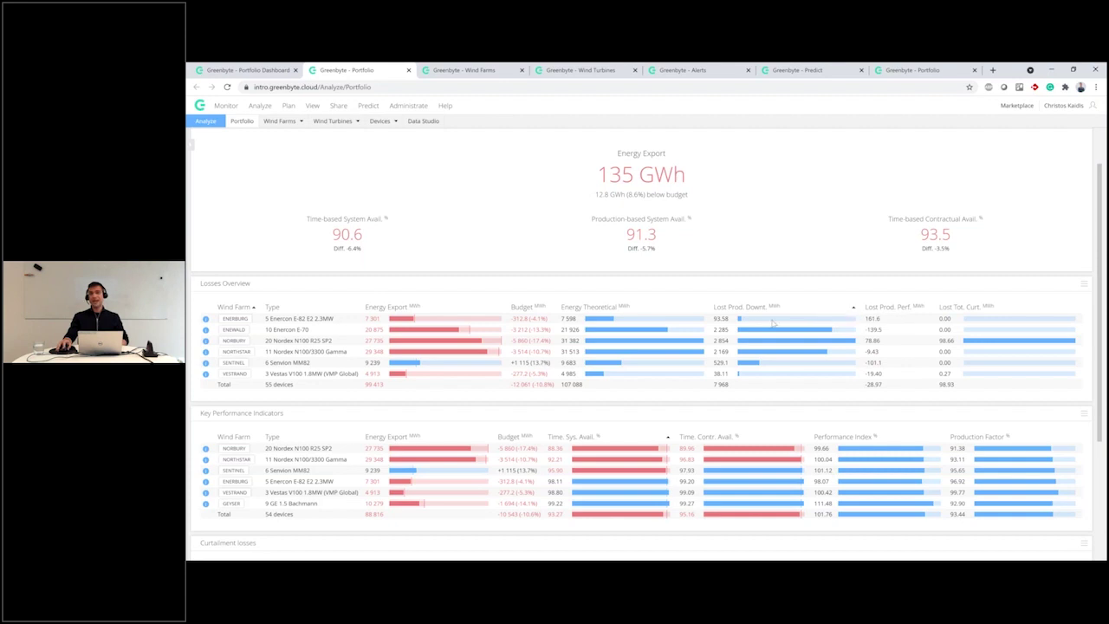
left_click(714, 300)
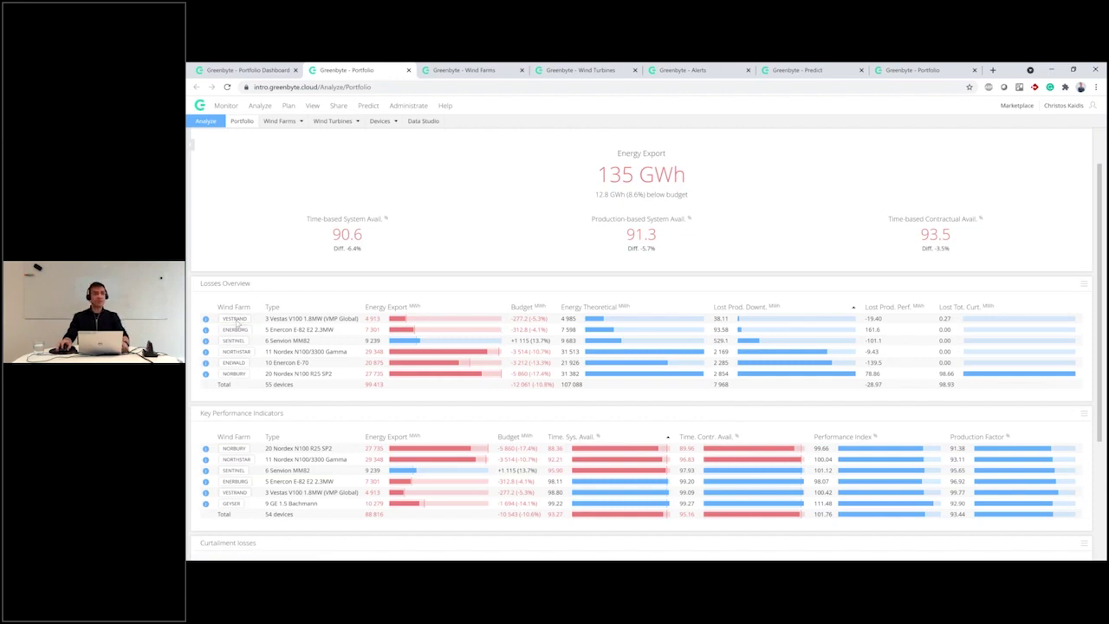
left_click(235, 320)
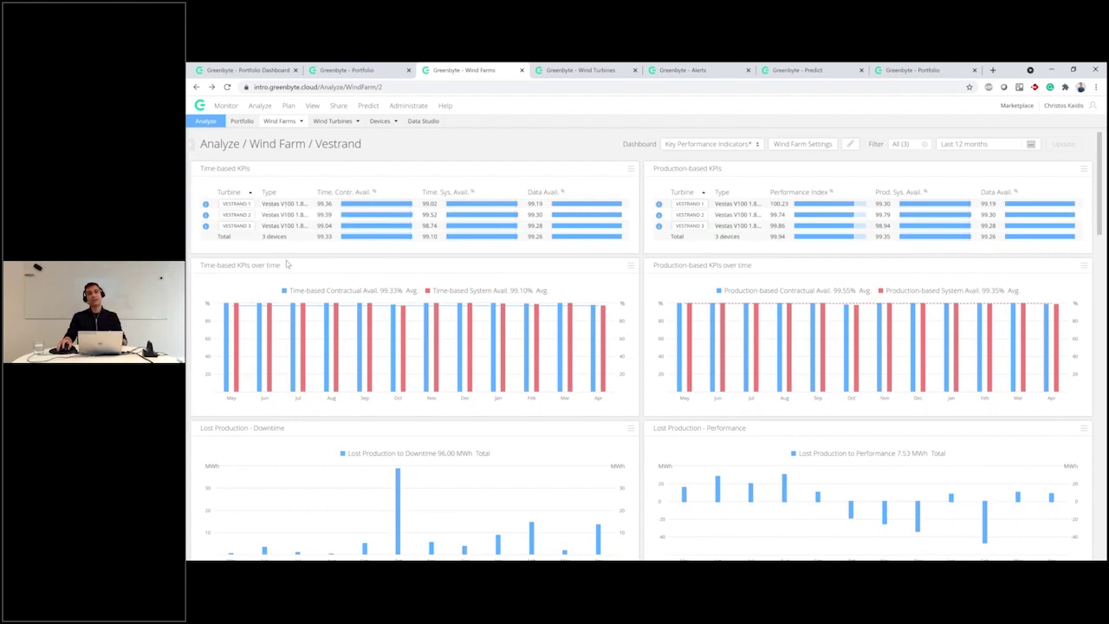
- Examine Vestrand's monthly availability KPIs, lost production to downtime, major outages and waterfall chart
scroll(230, 409, "down", 1)
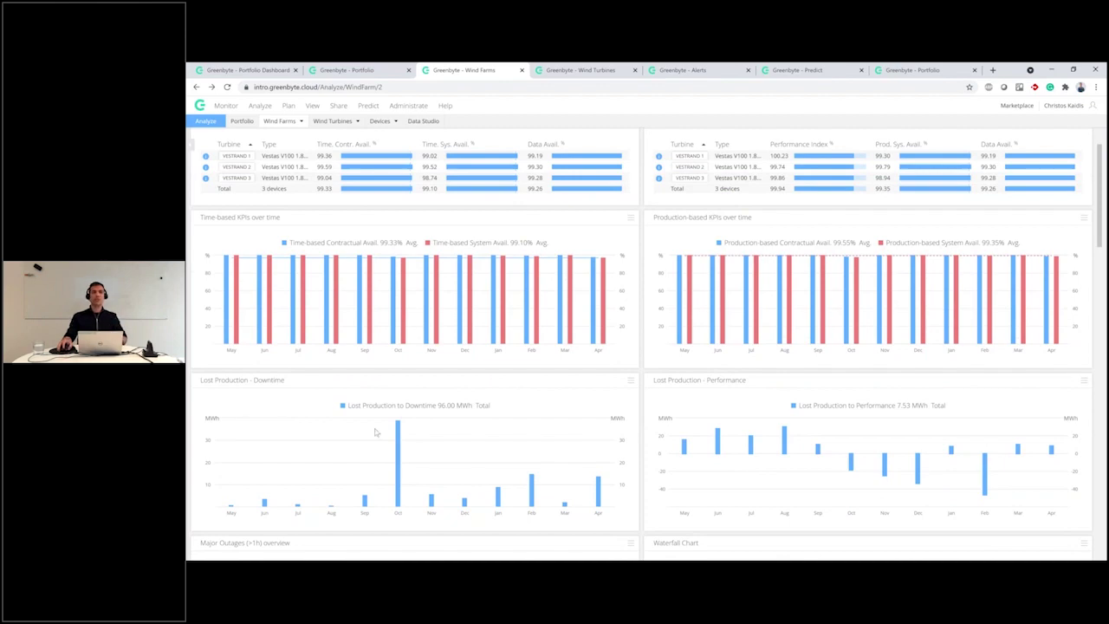
mouse_move(399, 433)
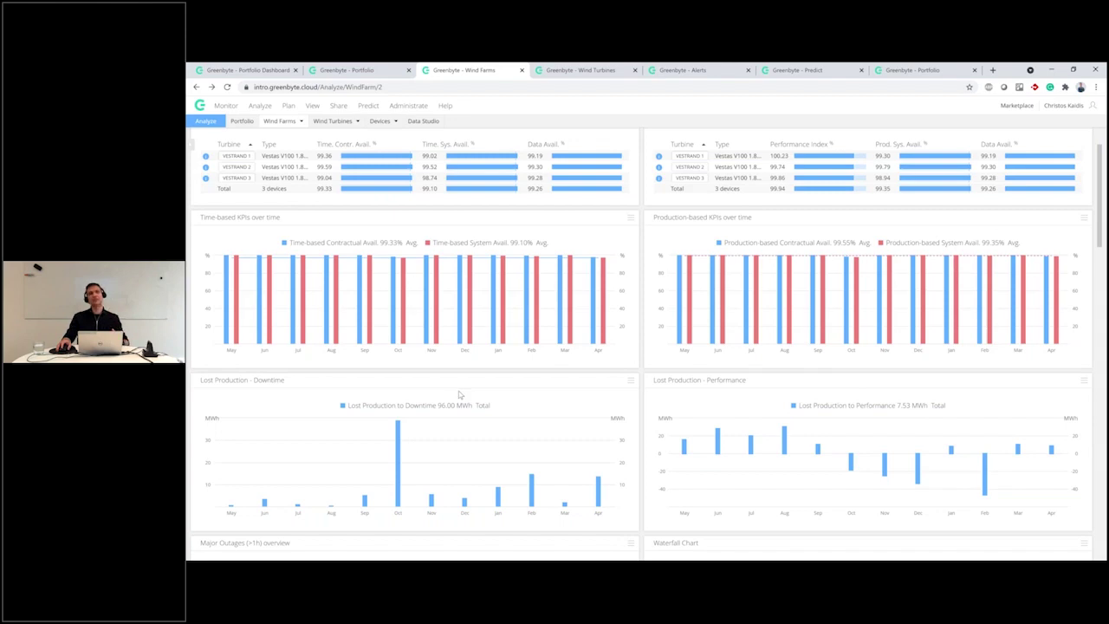
scroll(459, 394, "down", 2)
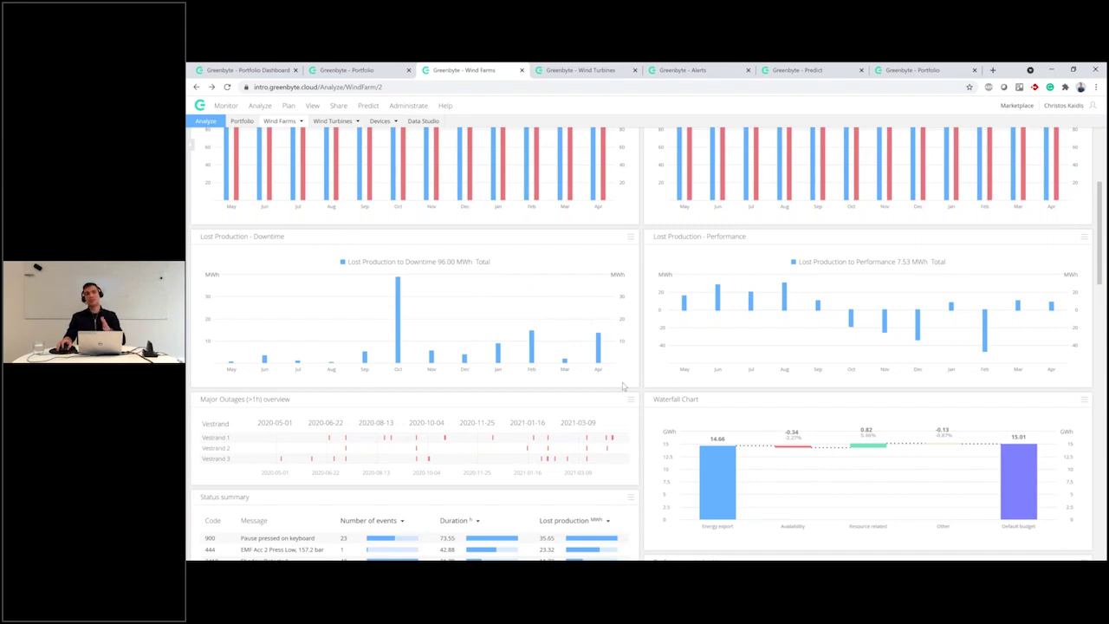
scroll(622, 385, "down", 3)
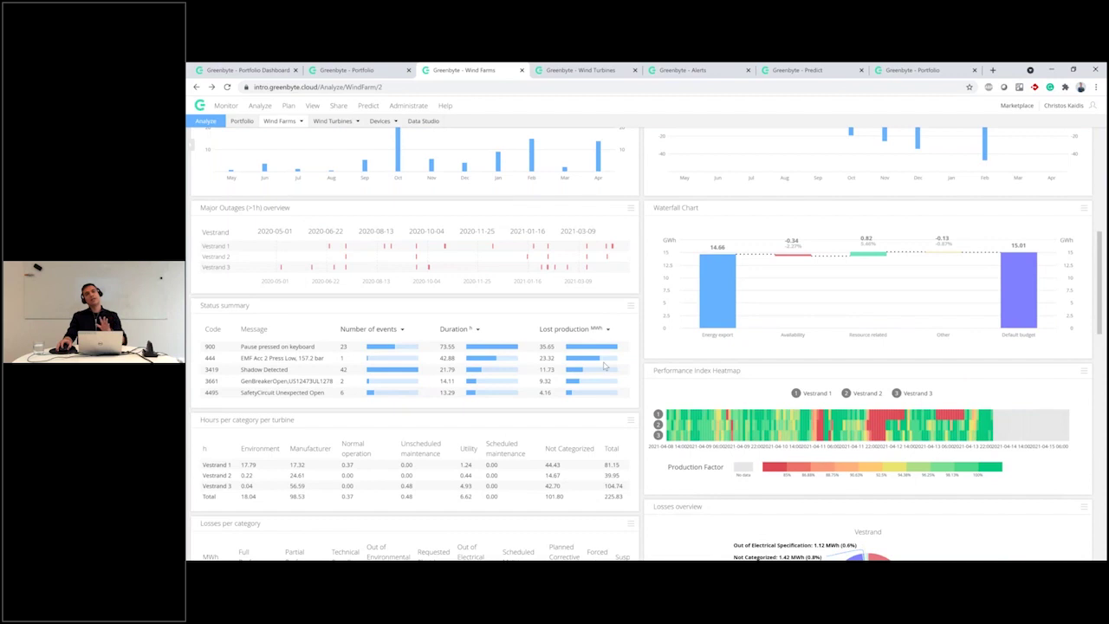
- Sort Vestrand's status summary by number of events, highest first, and examine the Shadow Detected entry
scroll(381, 364, "down", 1)
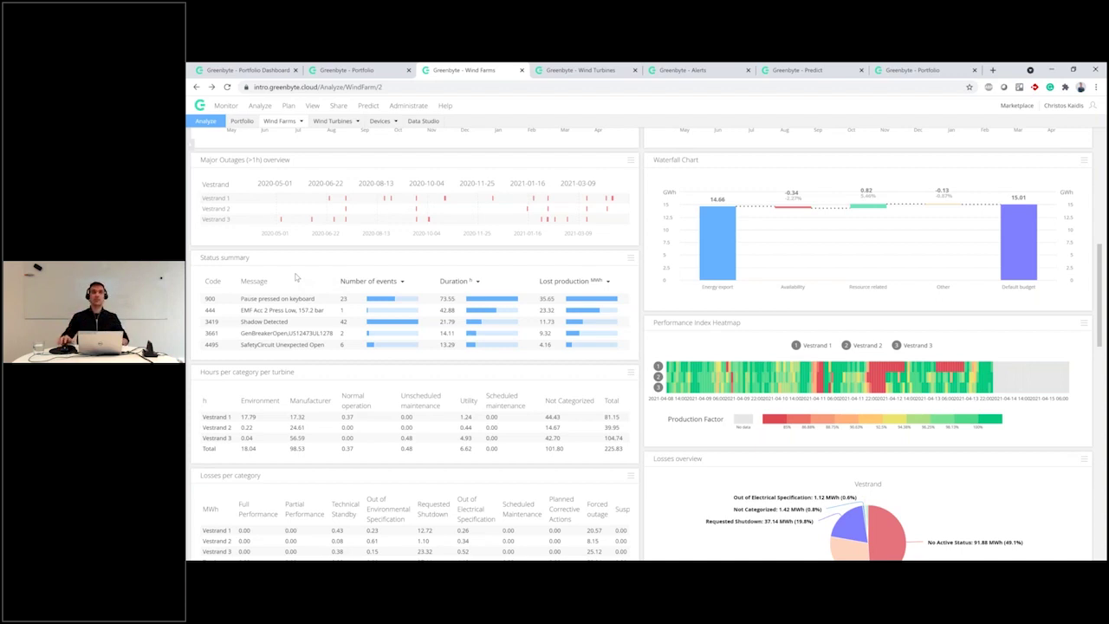
left_click(393, 287)
left_click(393, 287)
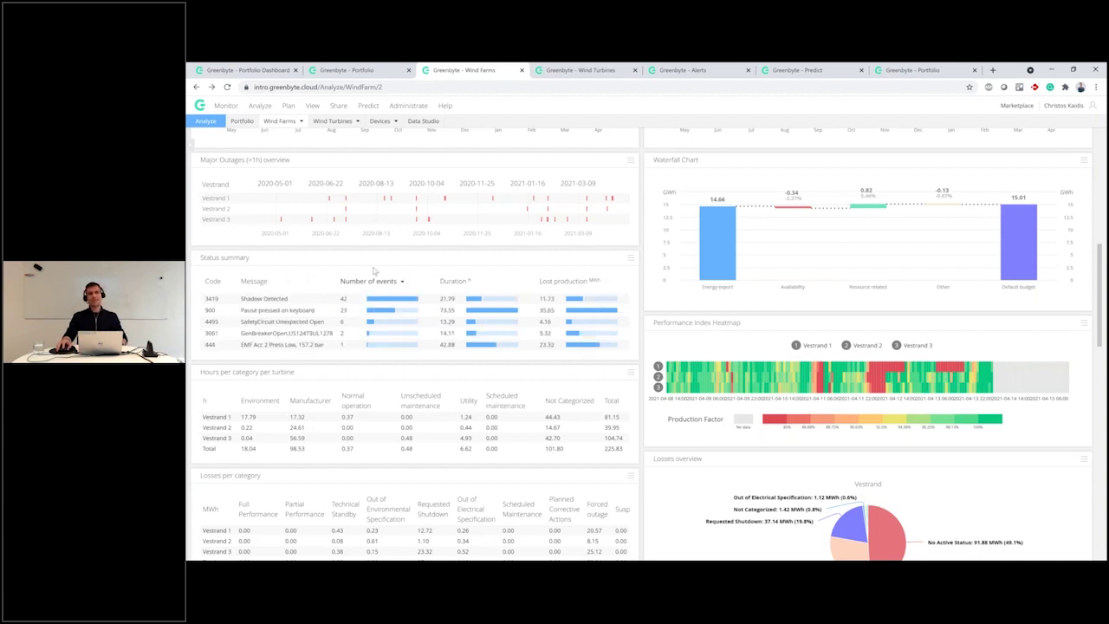
left_click_drag(205, 303, 294, 299)
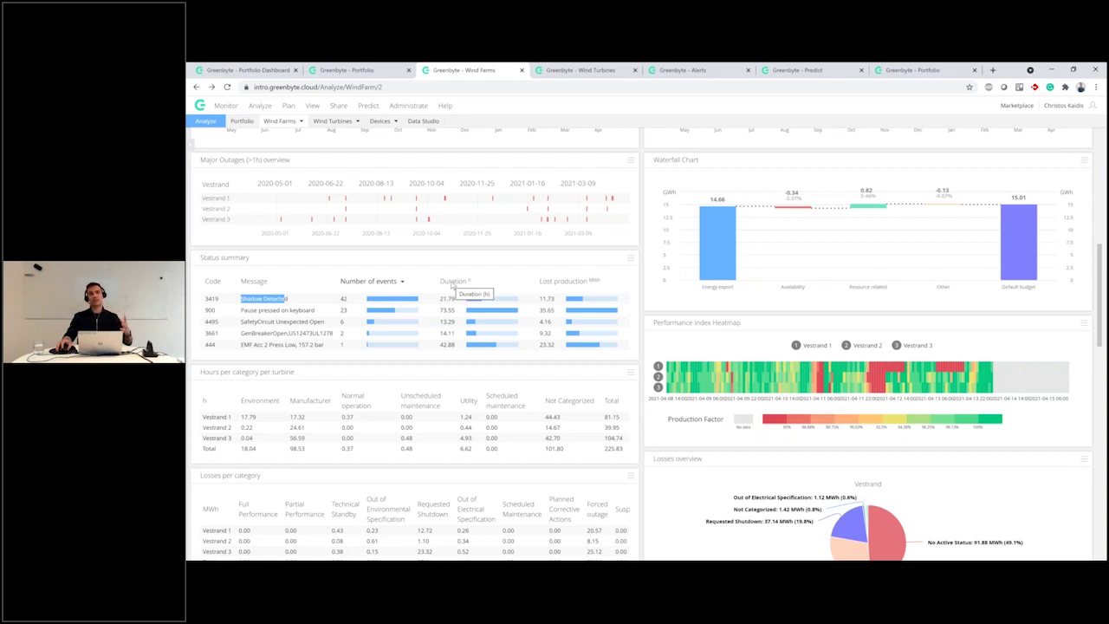
left_click(306, 322)
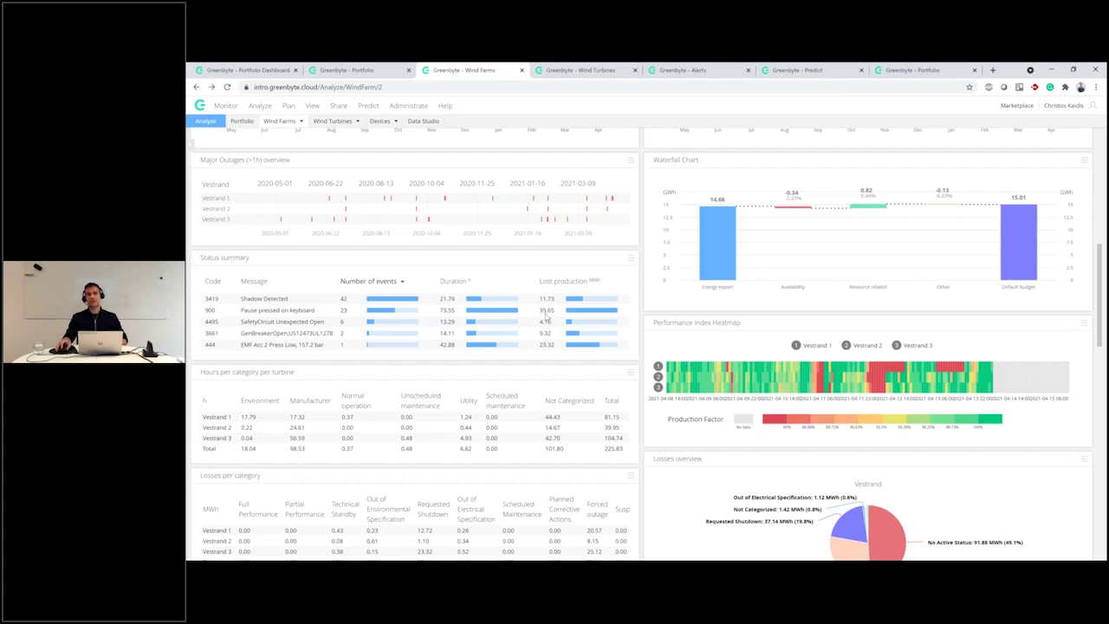
- Examine Vestrand's hours and losses per category, component reliability metrics, sub-component breakdowns and turbine power curves
scroll(544, 318, "down", 1)
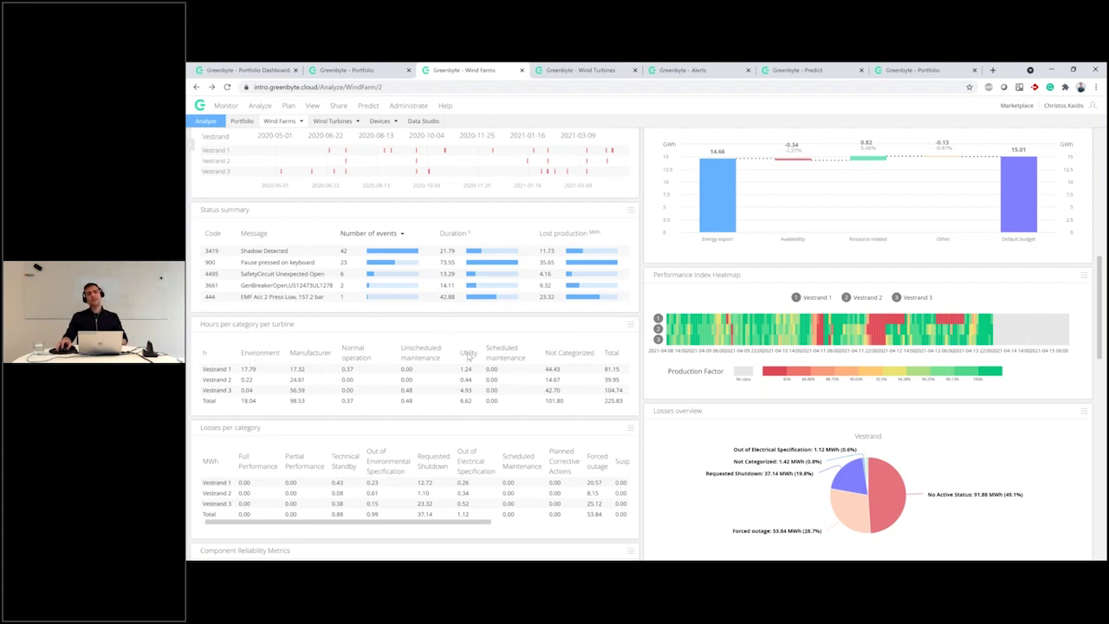
scroll(433, 356, "down", 1)
scroll(397, 355, "down", 1)
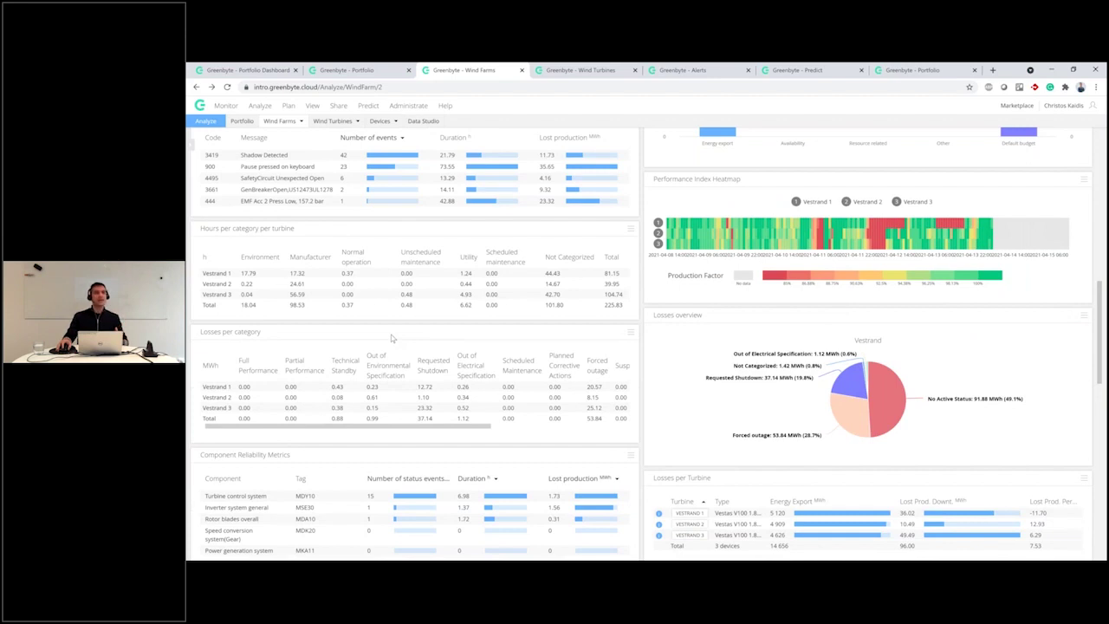
scroll(391, 334, "down", 1)
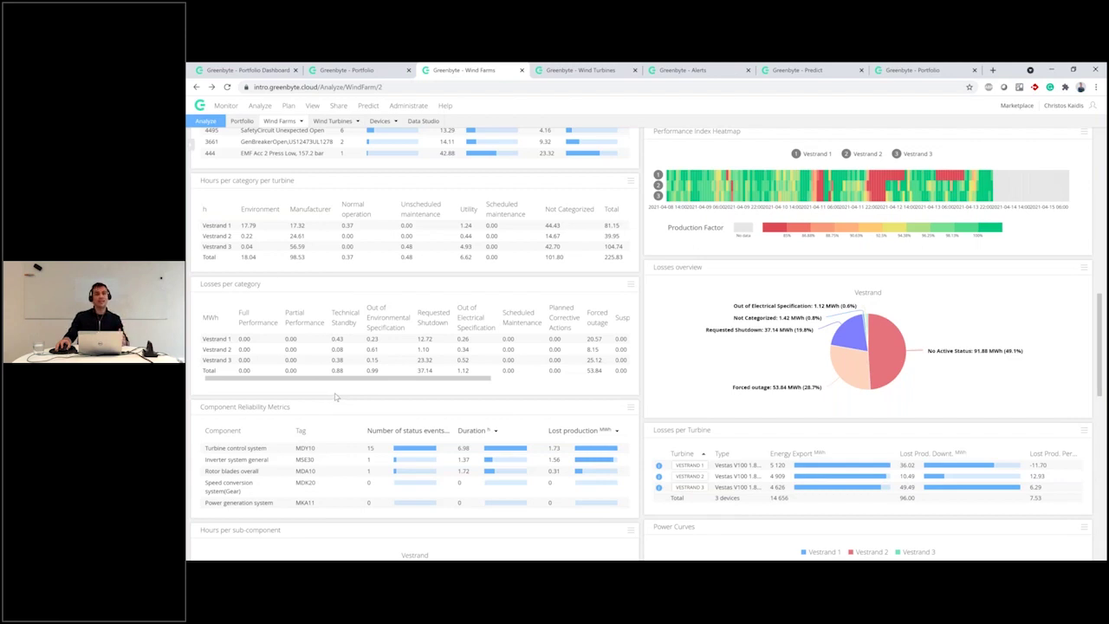
scroll(336, 396, "down", 3)
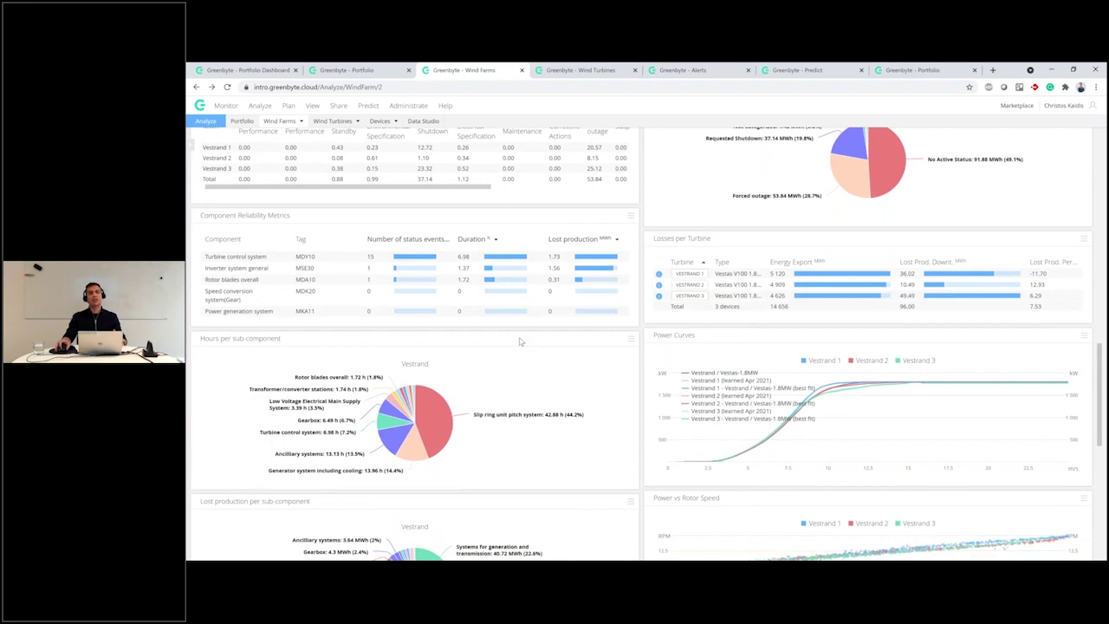
scroll(519, 342, "down", 1)
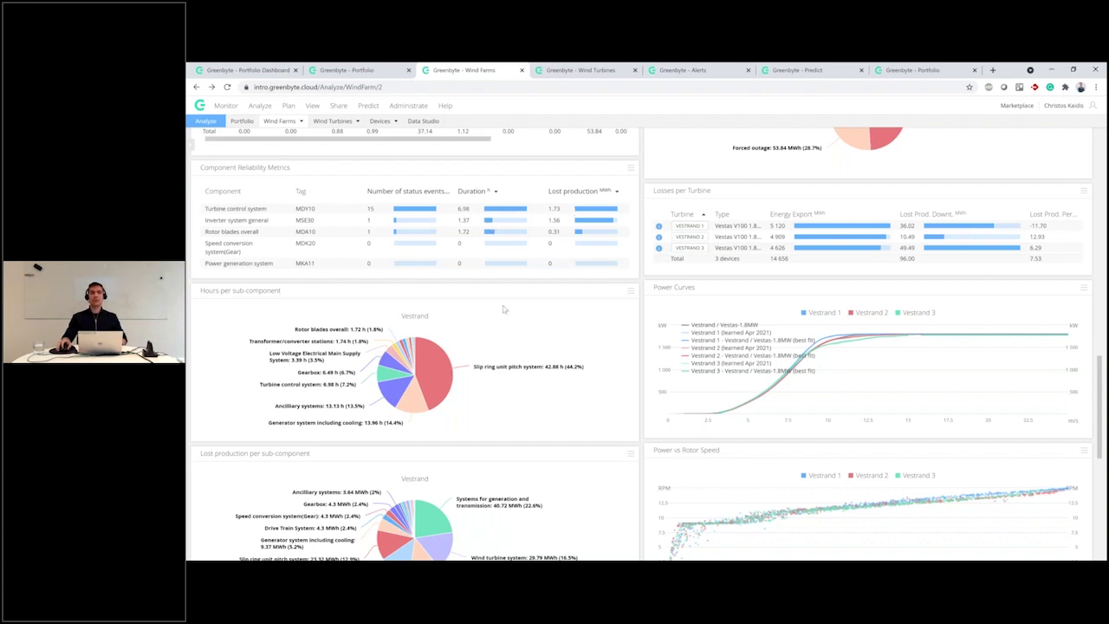
scroll(518, 280, "down", 1)
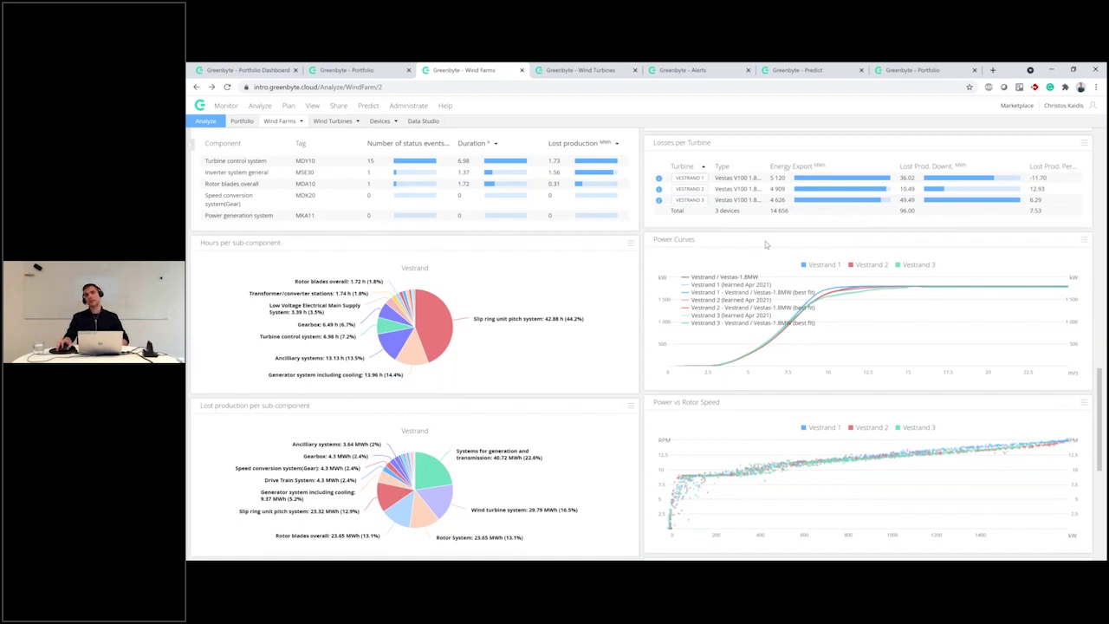
scroll(765, 241, "up", 1)
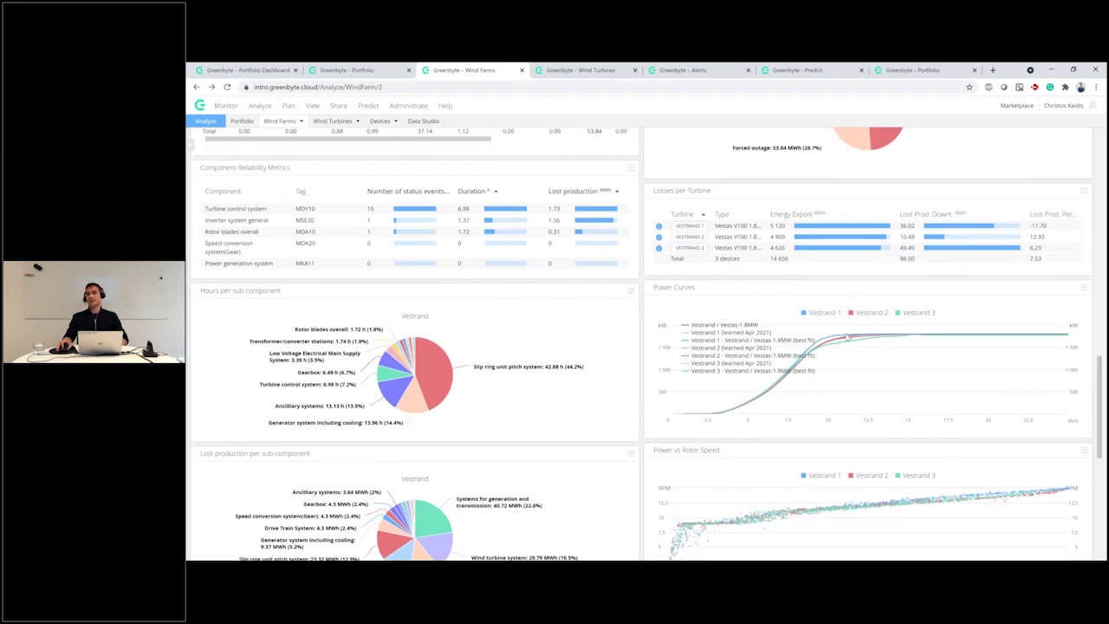
mouse_move(844, 336)
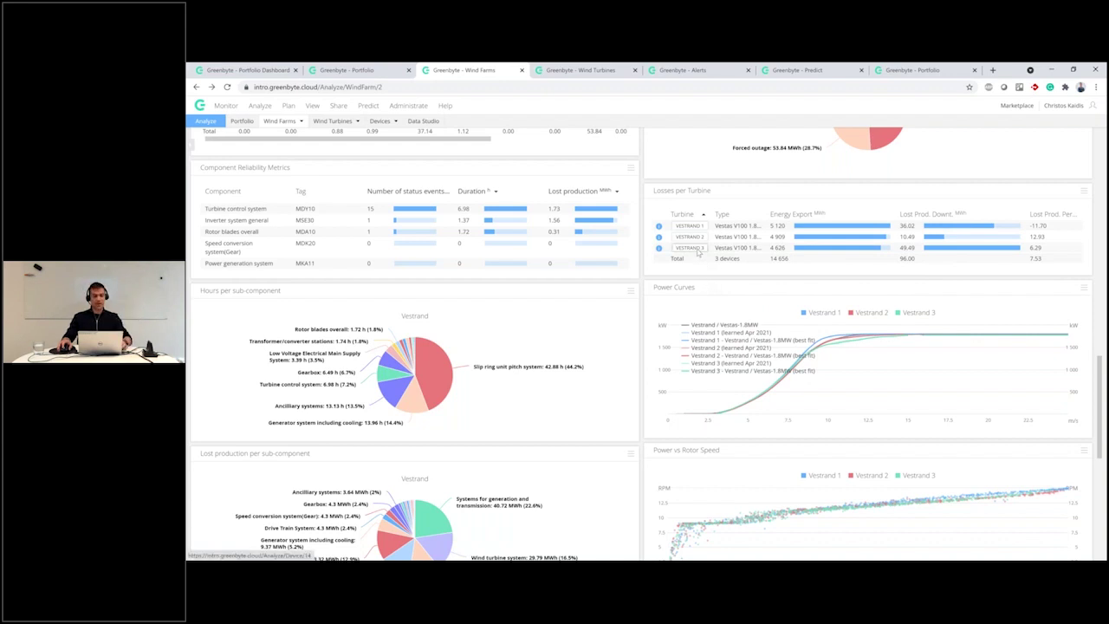
- Open the Vestrand 3 turbine analysis and review its power curve, availability, status code breakdown and performance per sector
left_click(696, 250)
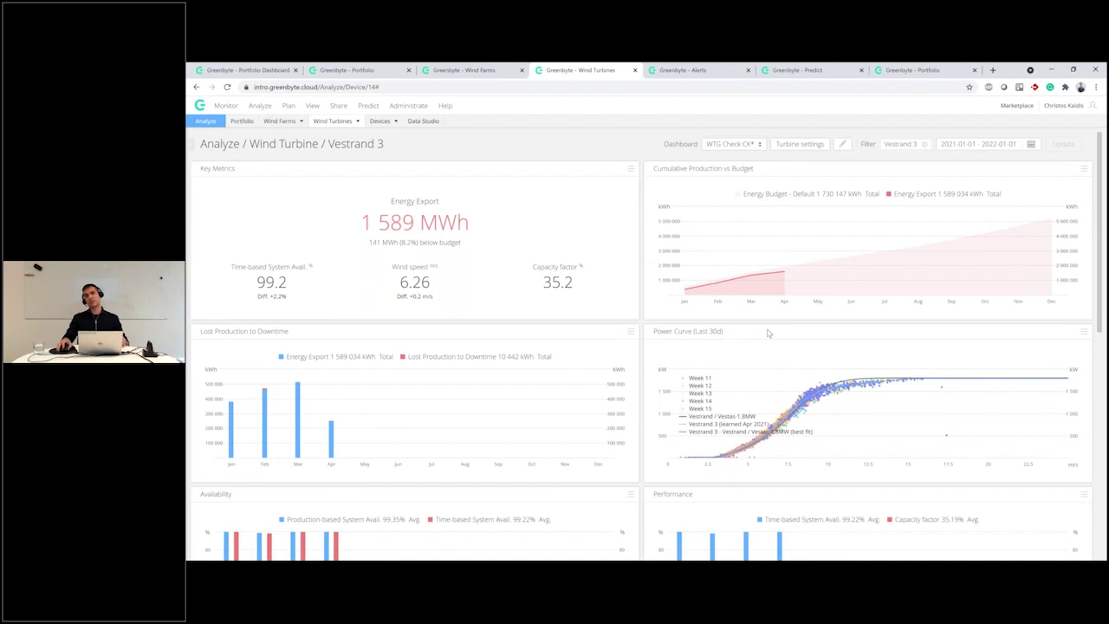
scroll(756, 320, "down", 1)
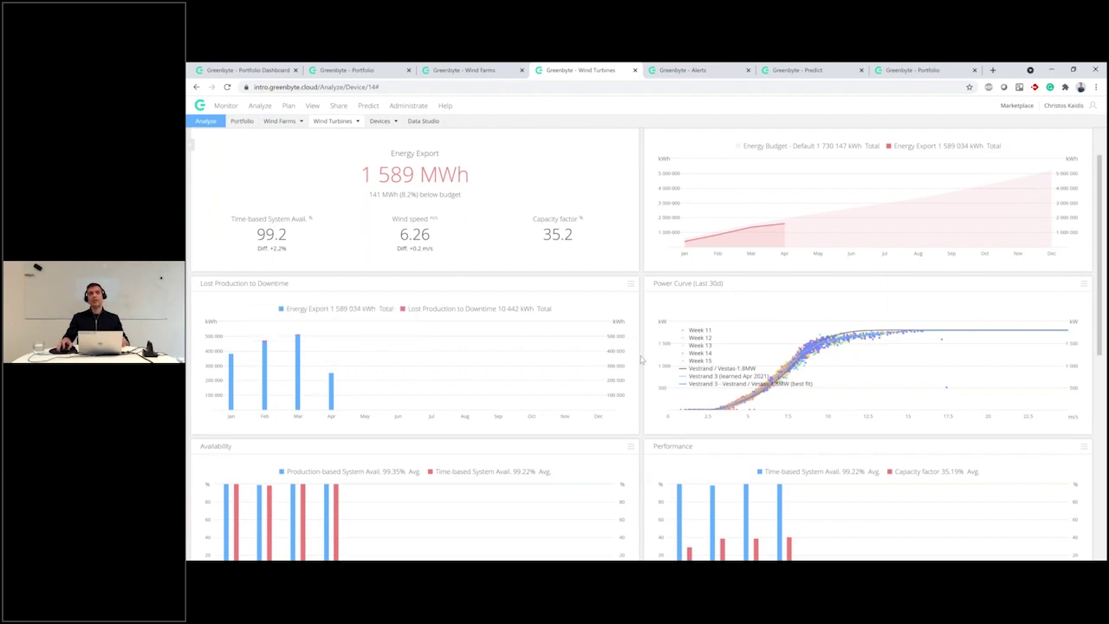
scroll(641, 359, "down", 1)
scroll(650, 367, "down", 1)
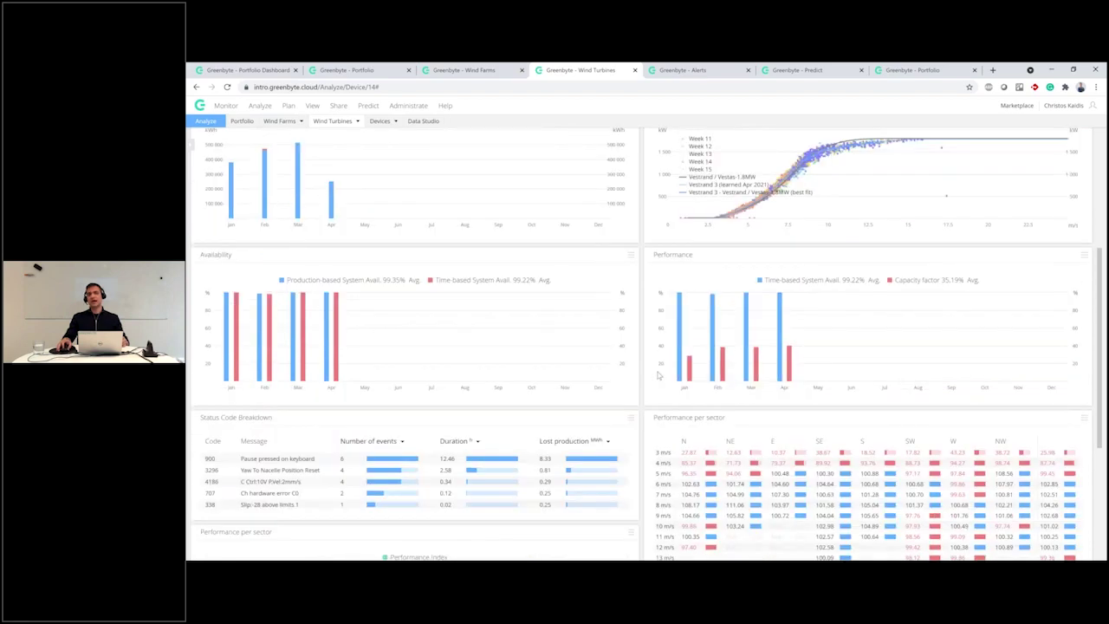
scroll(659, 375, "down", 2)
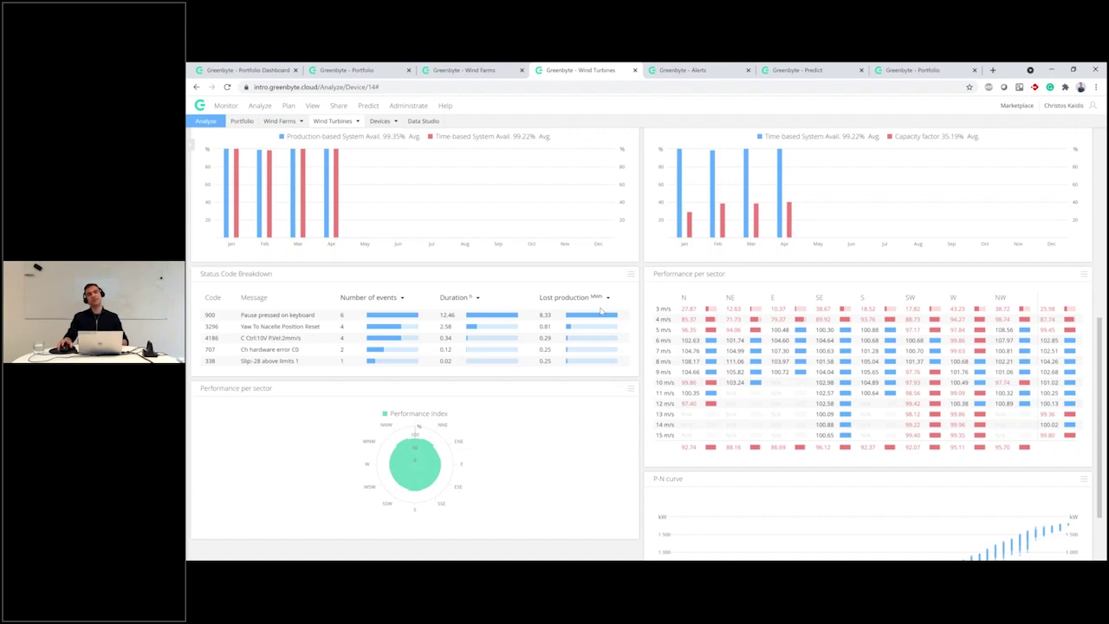
scroll(606, 316, "up", 1)
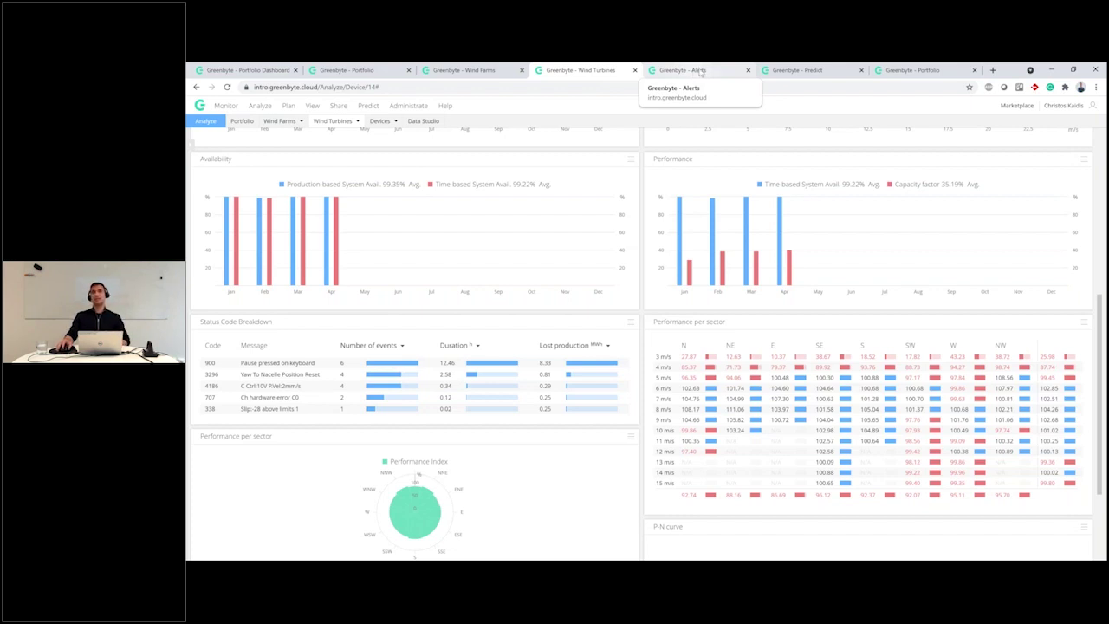
- Switch to the Edit Alert form for 2. Comparative Performance and view the All Turbines option for its target devices
left_click(700, 73)
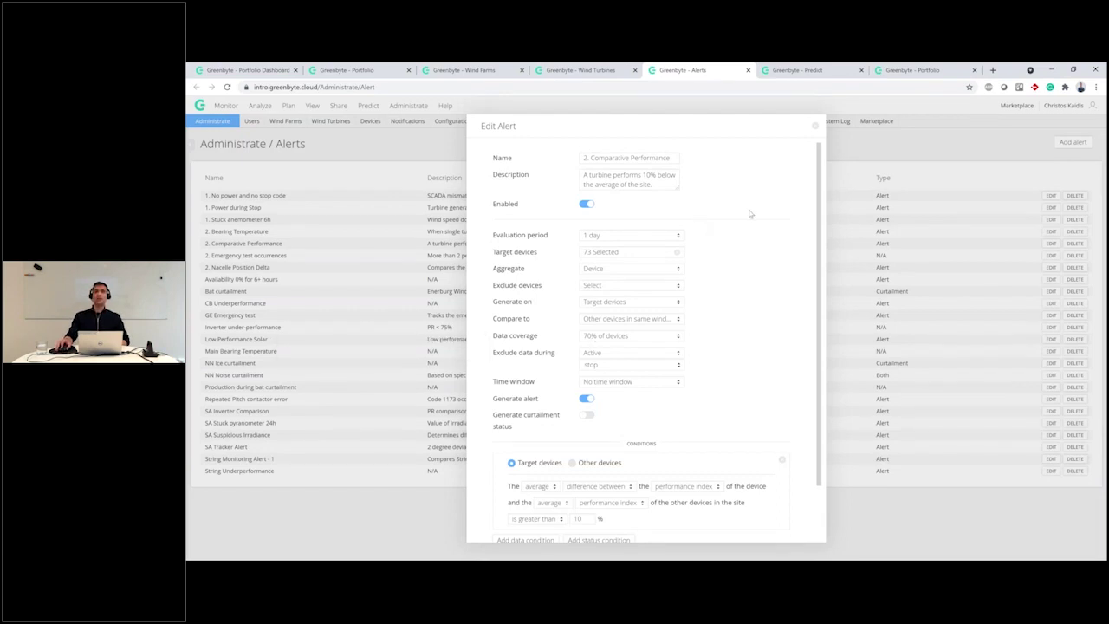
scroll(736, 230, "down", 2)
scroll(642, 256, "up", 2)
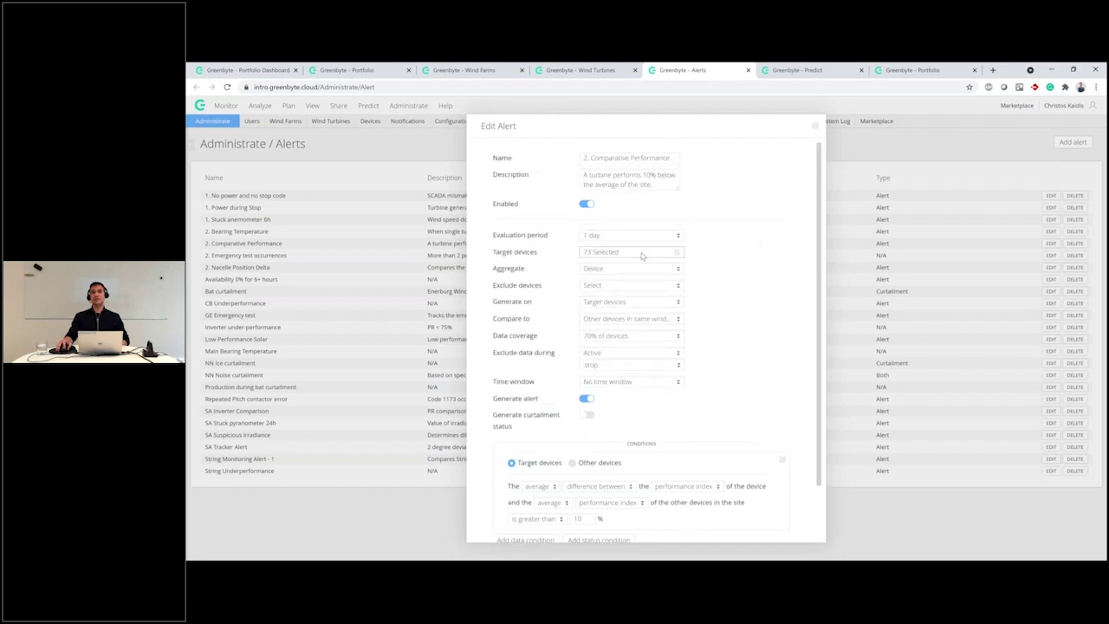
left_click(642, 253)
mouse_move(659, 284)
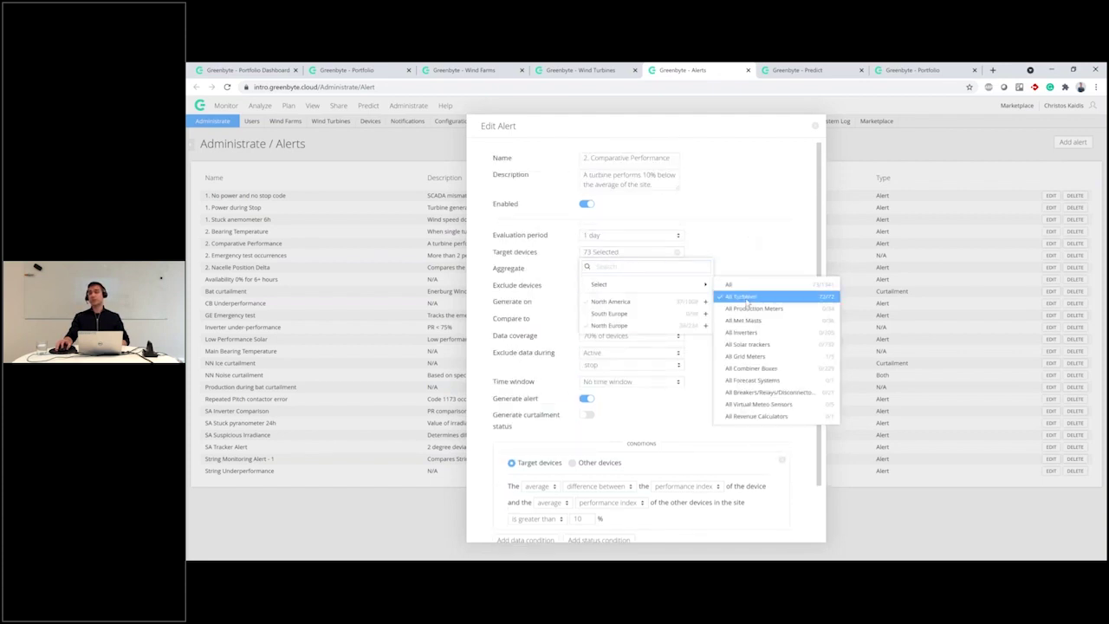
left_click(758, 232)
- Examine the Evaluation period and Exclude data during settings of the Comparative Performance alert
mouse_move(523, 238)
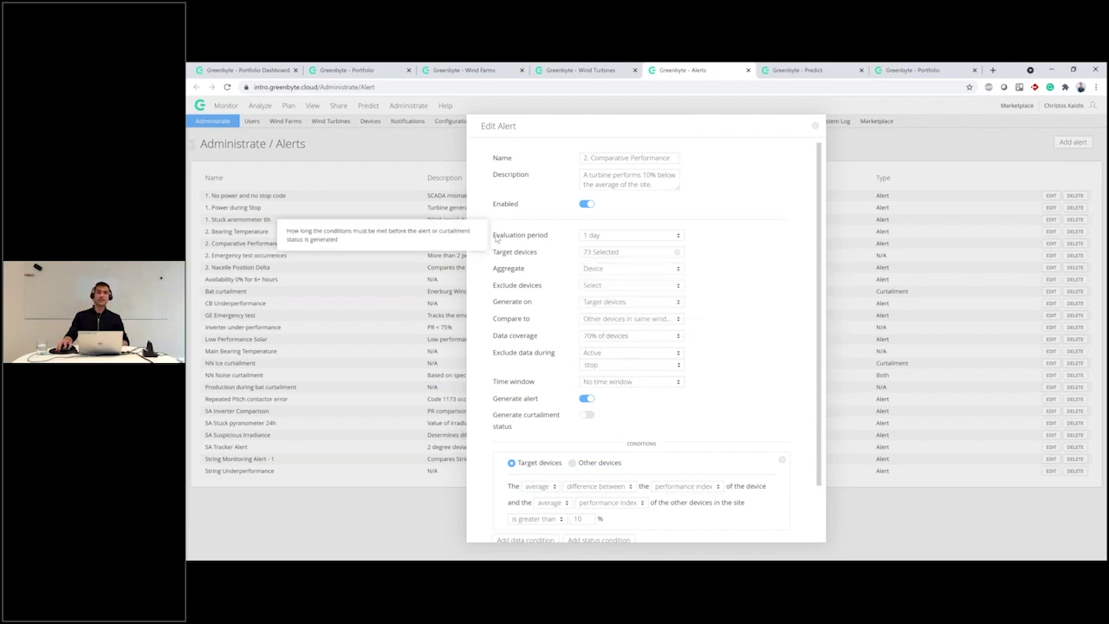
left_click_drag(530, 243, 602, 237)
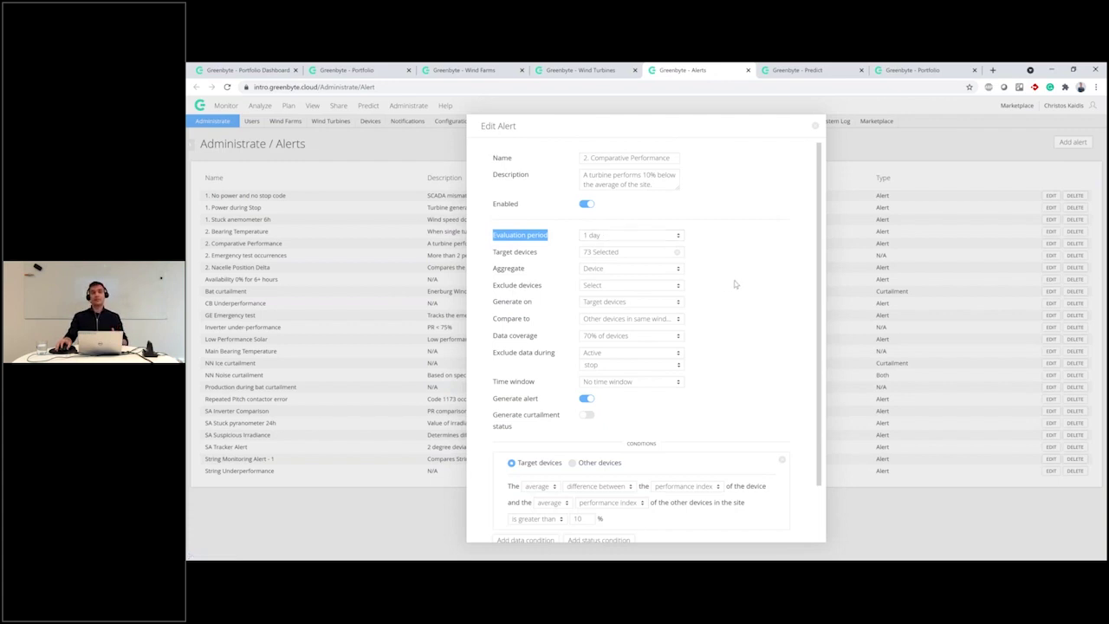
scroll(734, 283, "down", 1)
left_click_drag(493, 305, 557, 308)
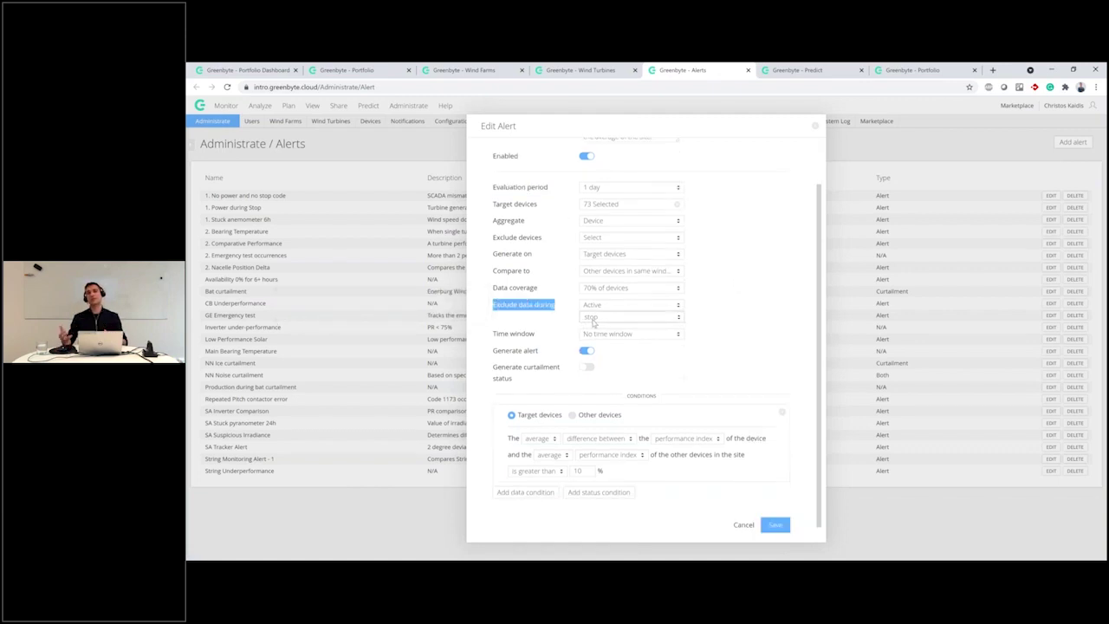
left_click(755, 329)
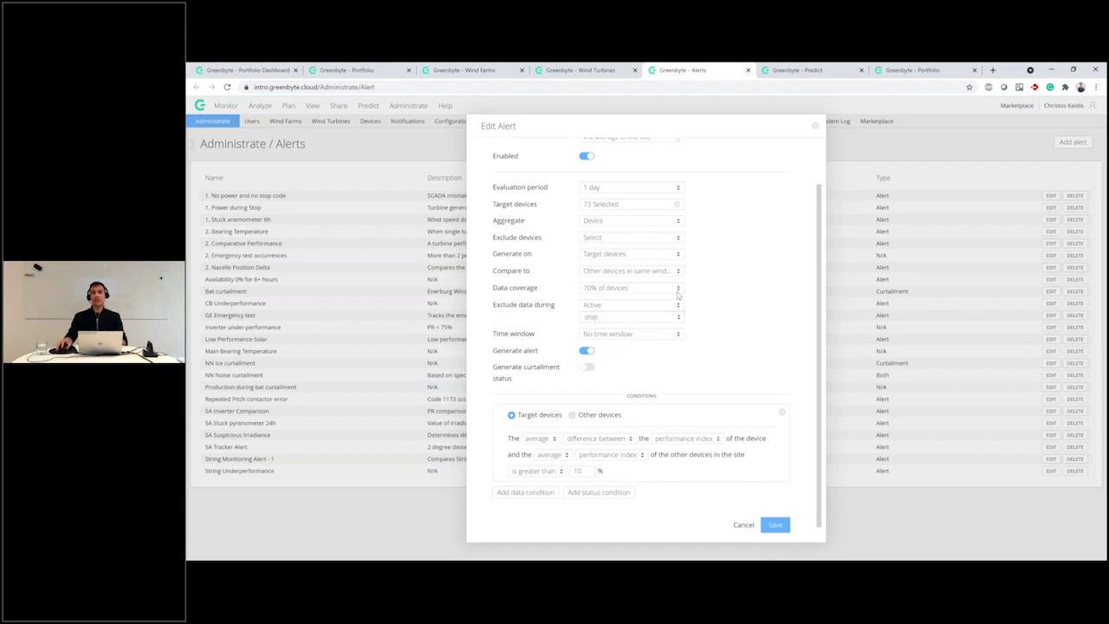
- Examine the alert's comparison device options and the wording of its performance index condition
left_click(646, 273)
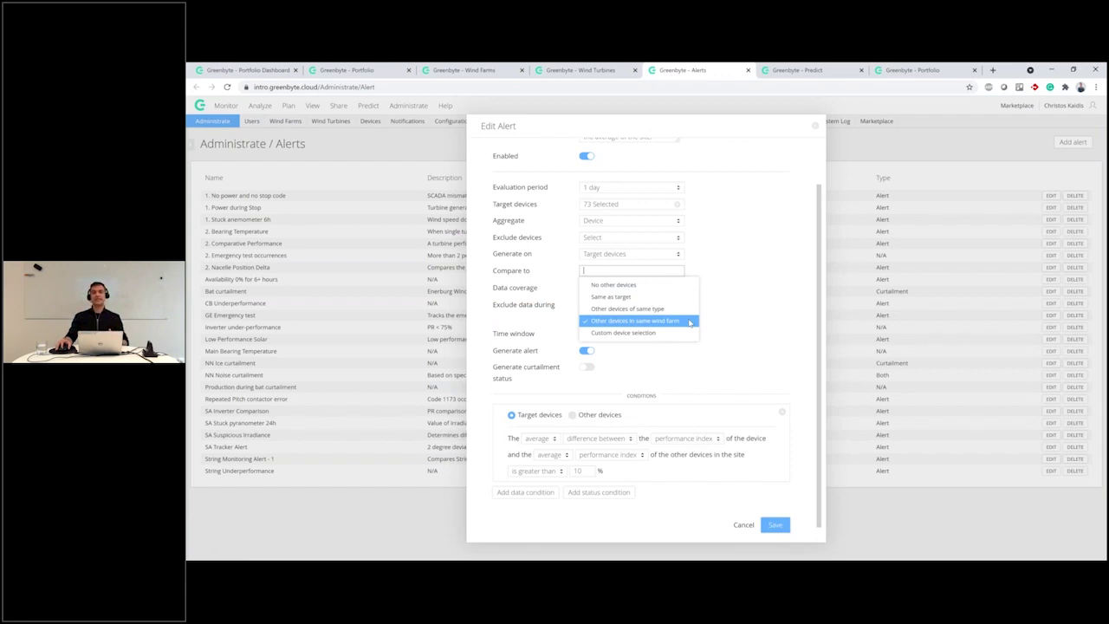
key("Up")
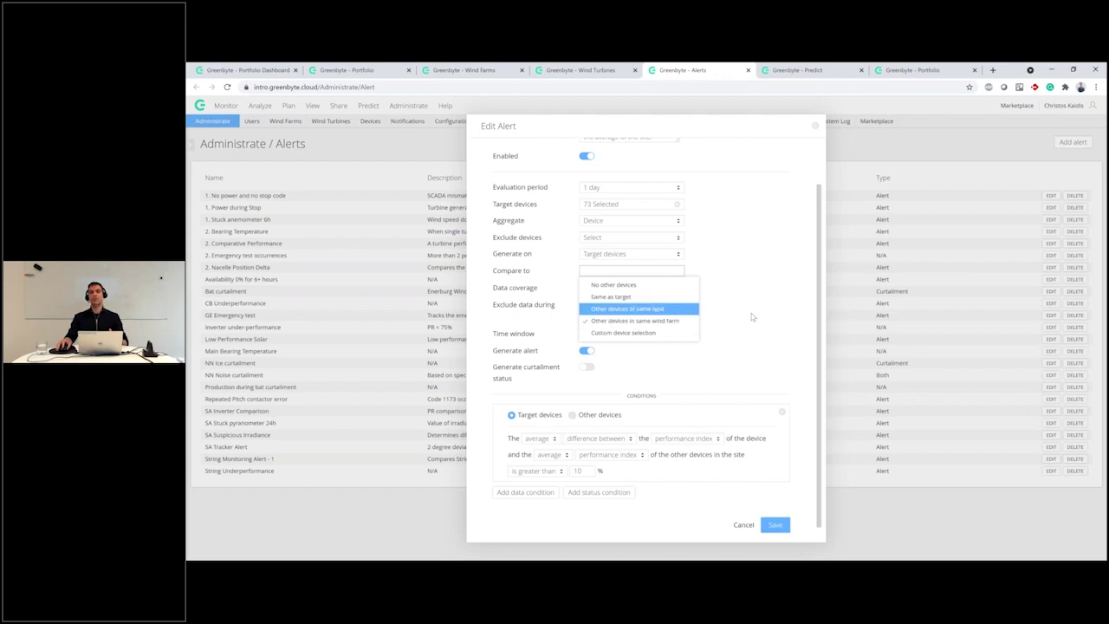
key("Escape")
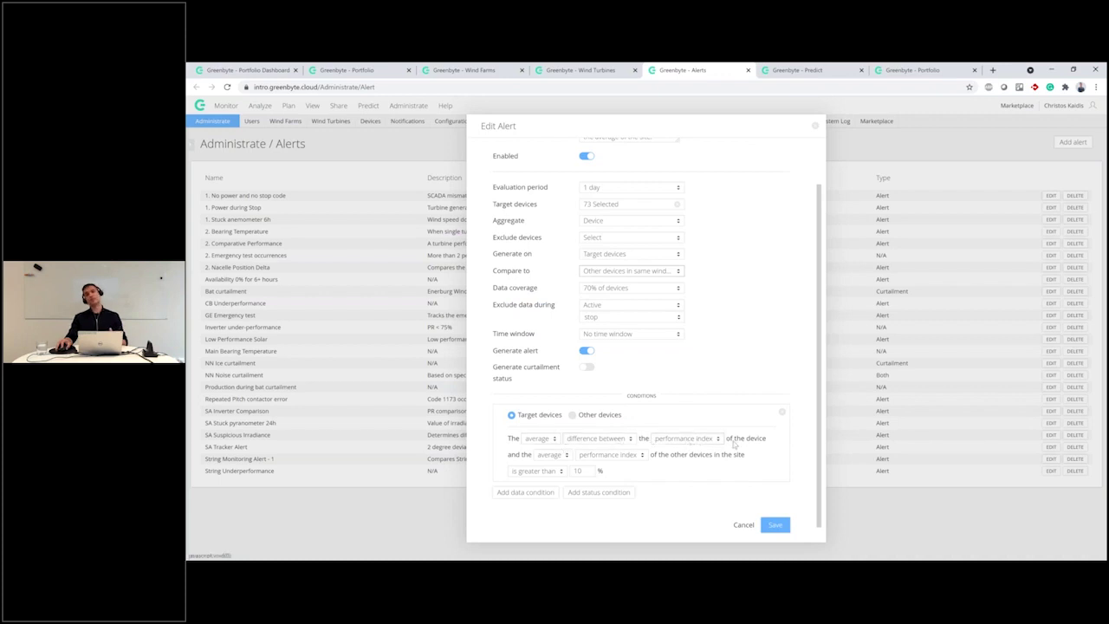
left_click_drag(735, 444, 766, 444)
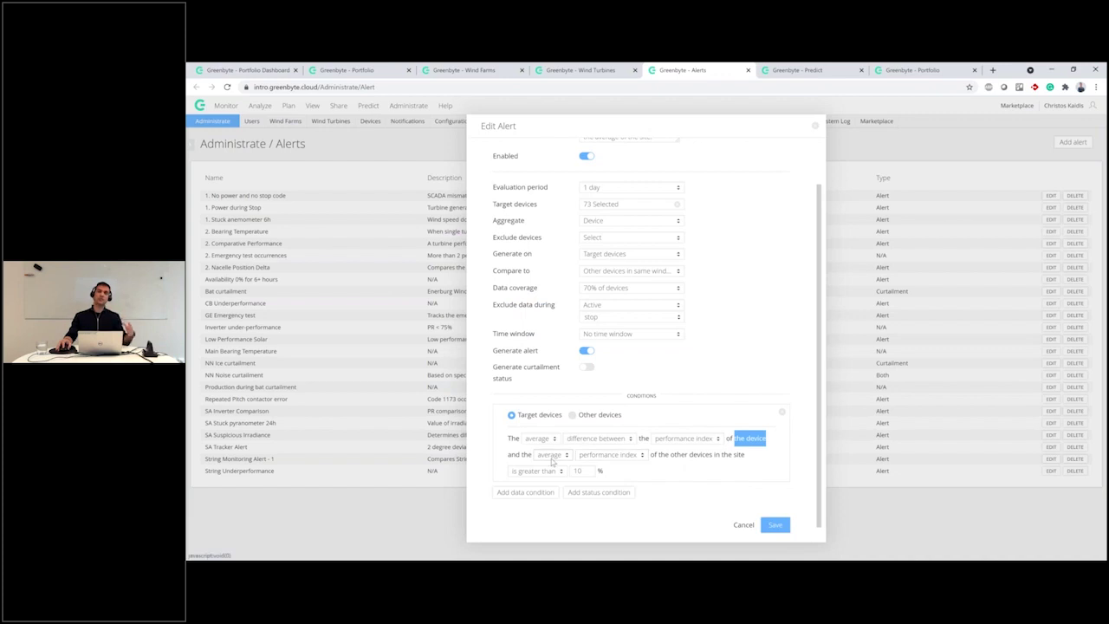
left_click(714, 459)
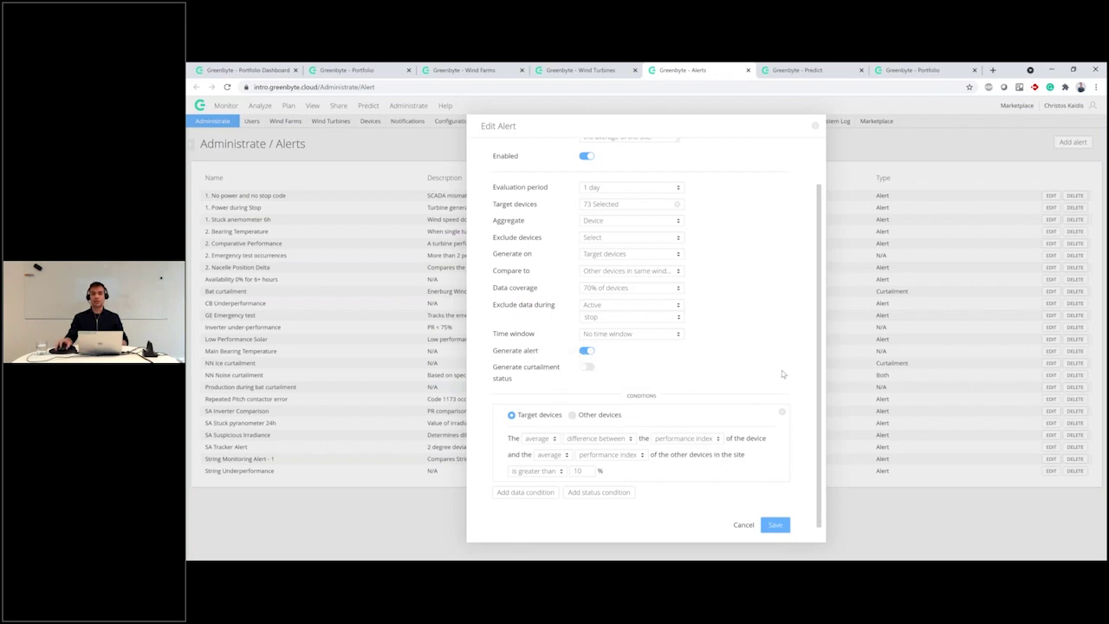
- Set the performance index difference threshold in the Comparative Performance alert's condition to 5%
double_click(579, 471)
type("5")
left_click(736, 403)
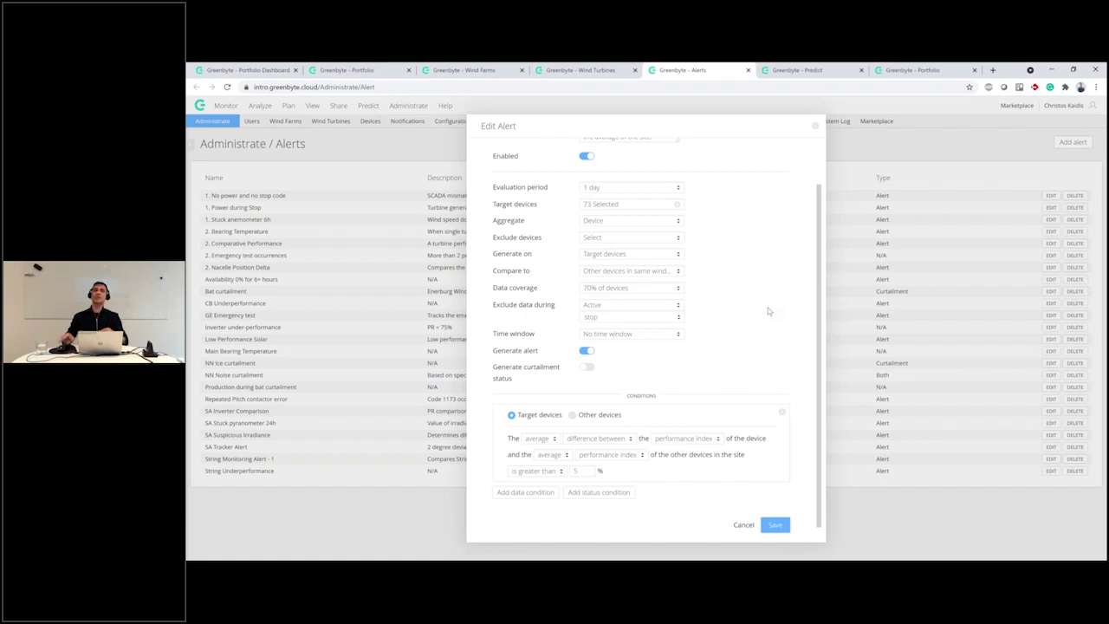
mouse_move(538, 188)
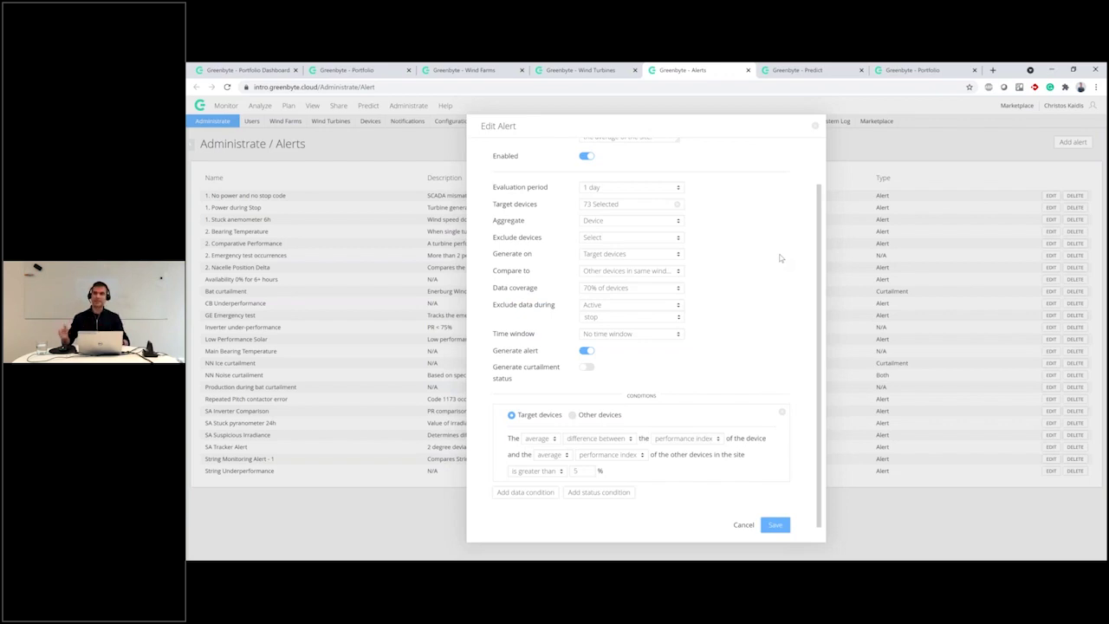
- Review the Predict details for Northstar 9's main gear oil system and the portfolio dashboard's active faults and performance-related alerts
left_click(802, 73)
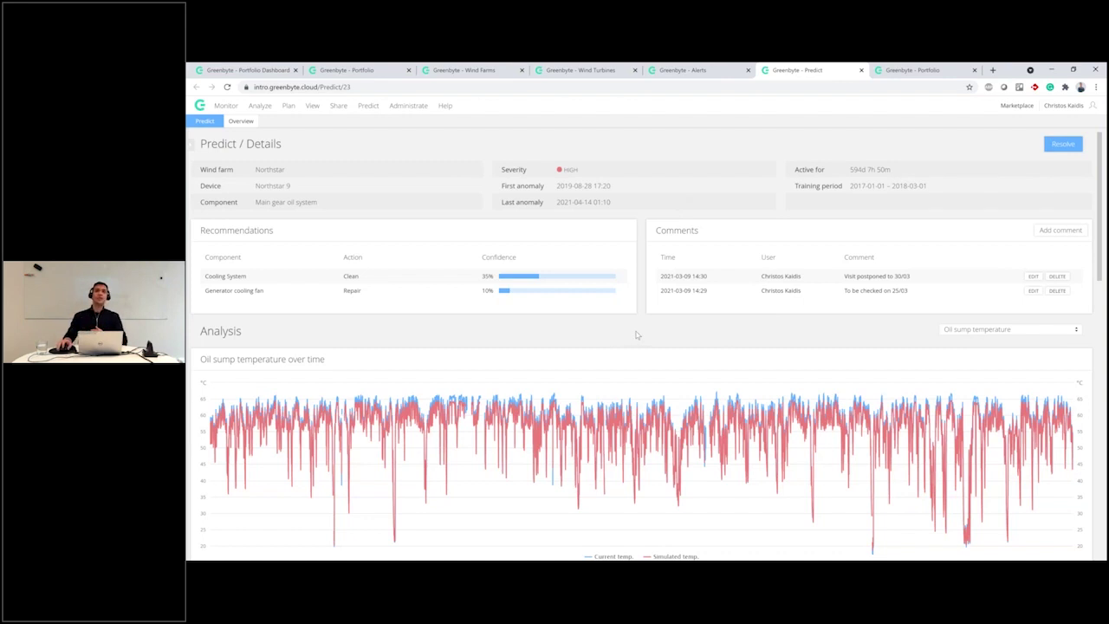
scroll(636, 335, "down", 1)
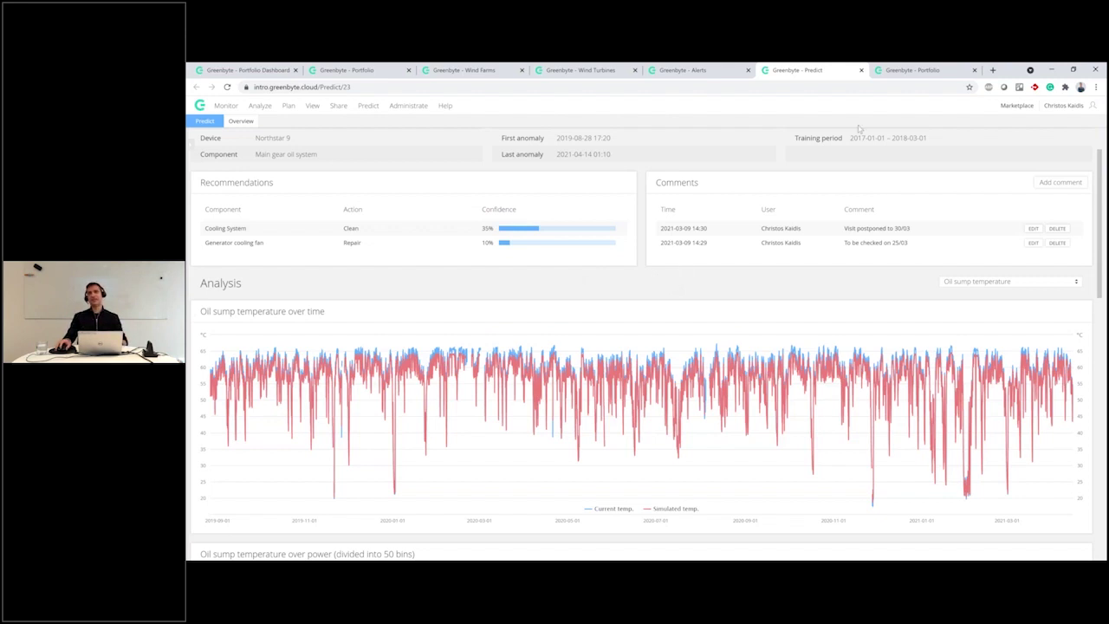
left_click(913, 71)
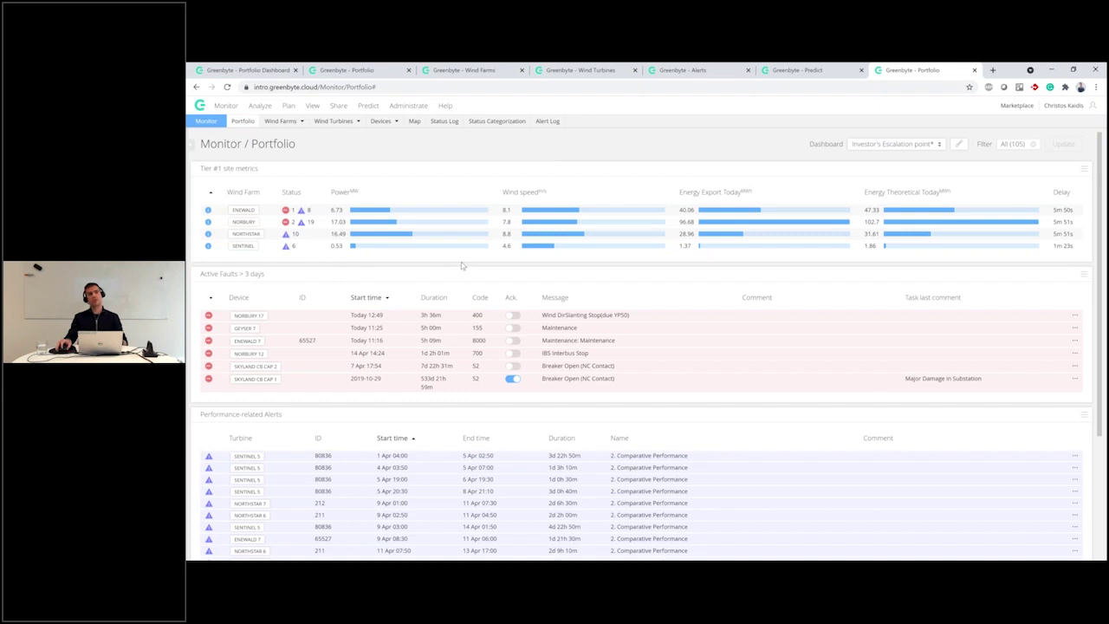
scroll(437, 251, "down", 1)
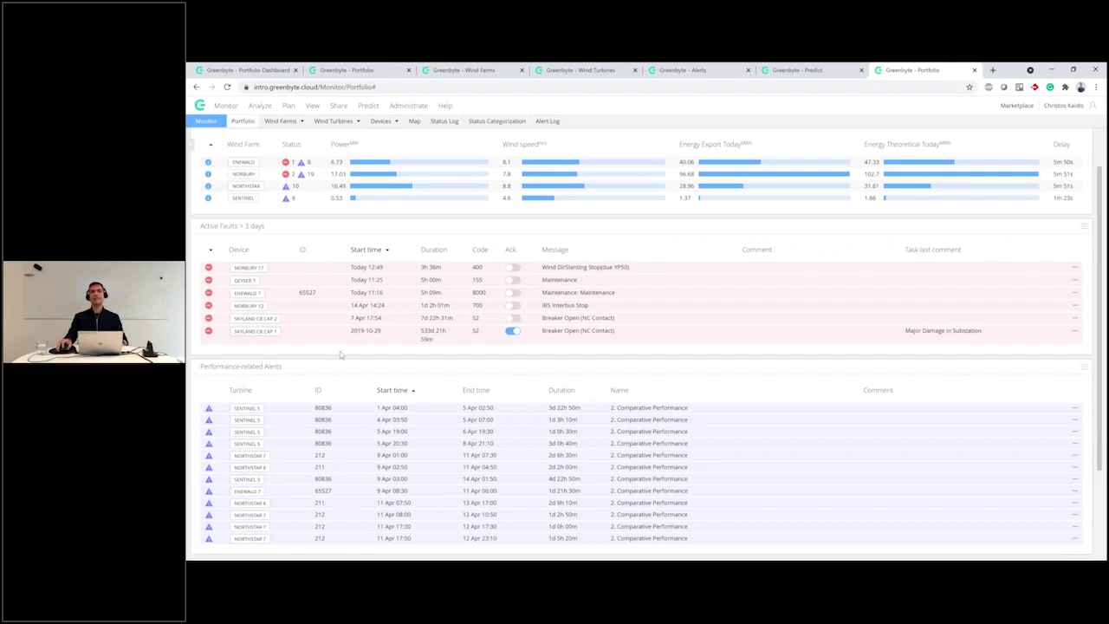
scroll(355, 346, "down", 1)
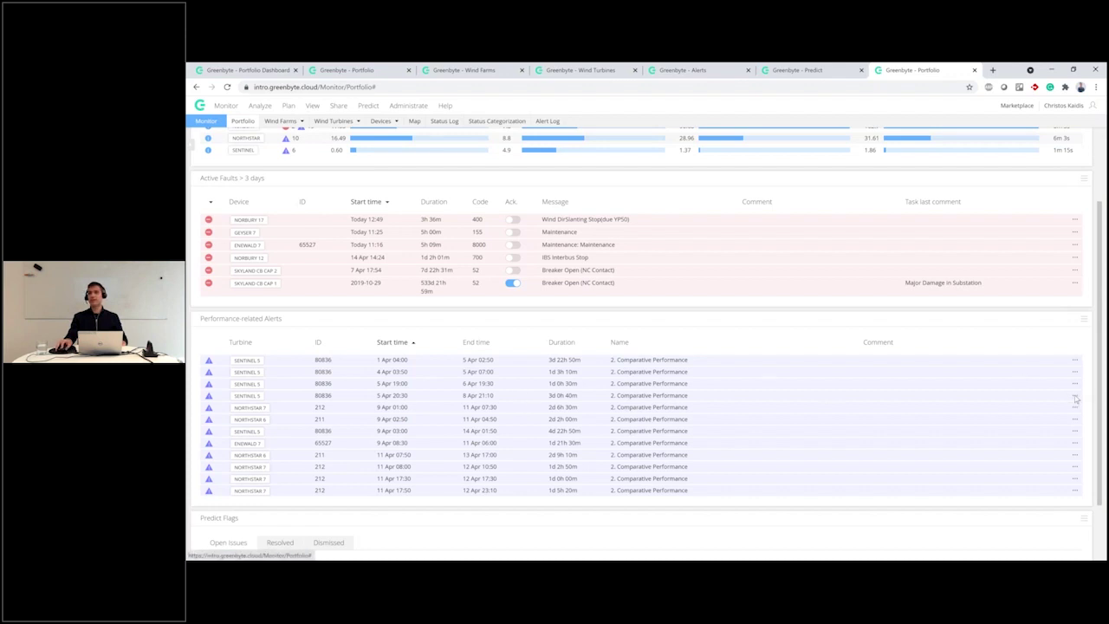
- View the details, data condition and chart of Sentinel 5's Comparative Performance alert starting 5 Apr 20:30, and switch to the presentation slides
left_click(1075, 399)
left_click(1023, 406)
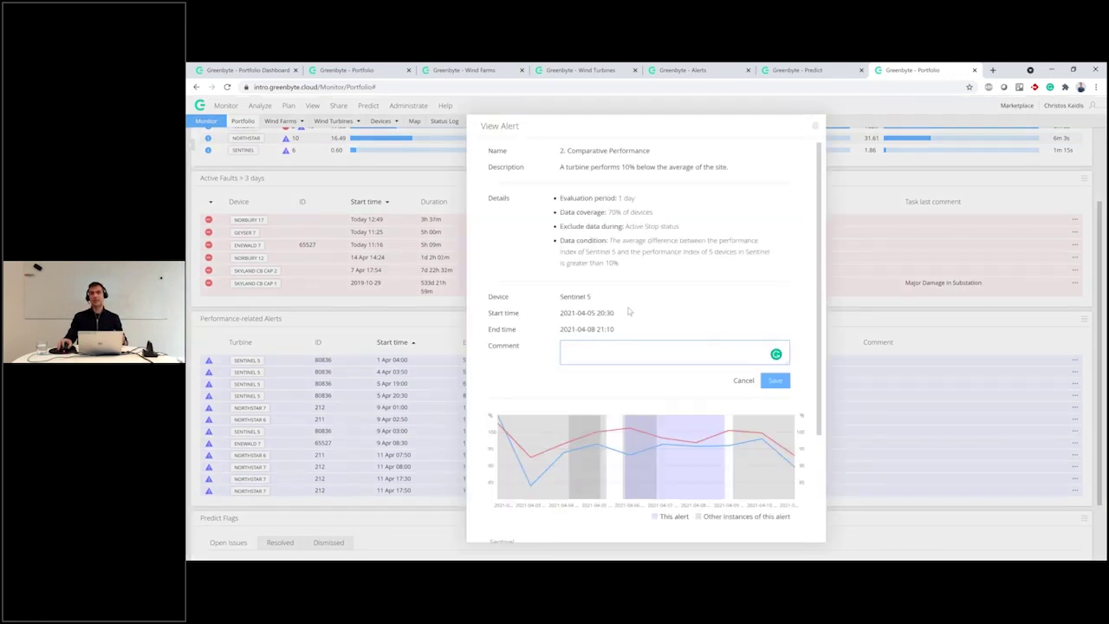
triple_click(617, 246)
left_click(607, 265)
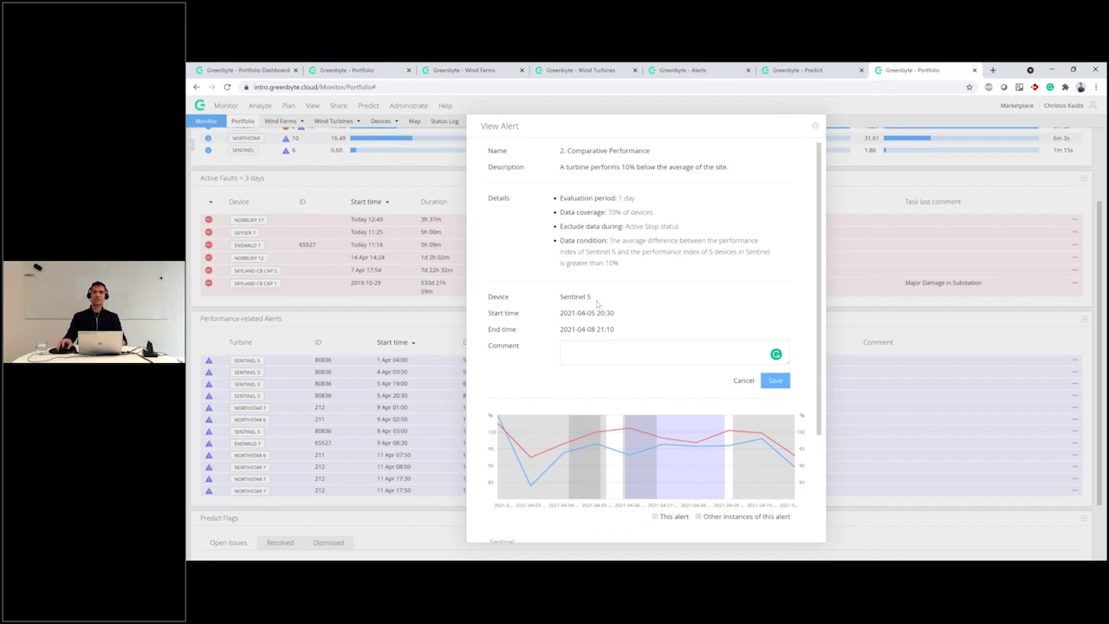
scroll(599, 303, "down", 1)
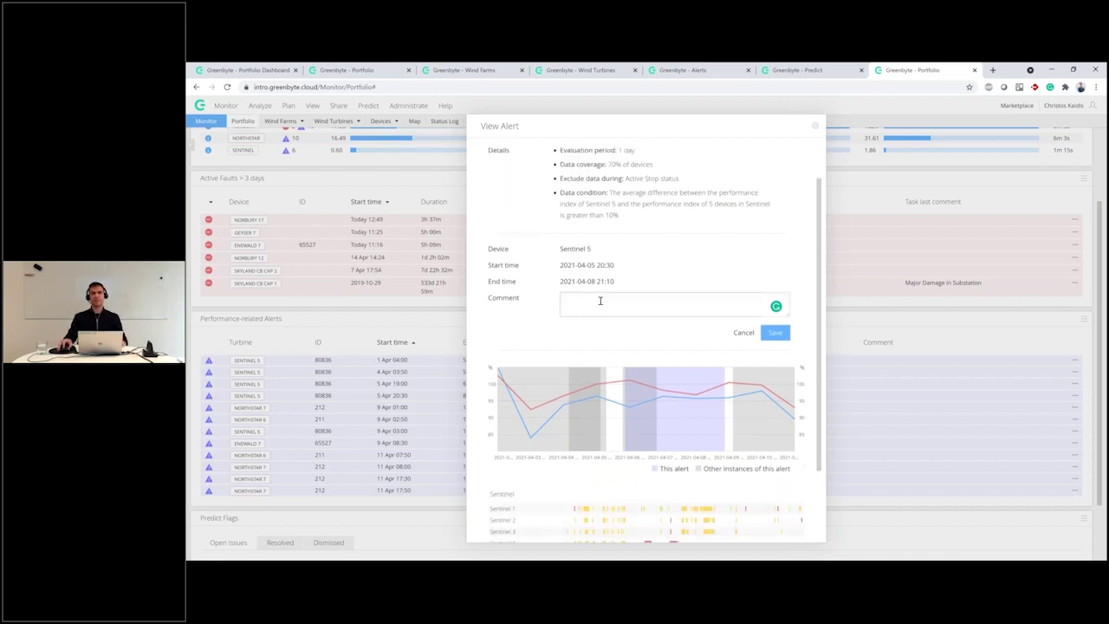
scroll(599, 301, "up", 1)
mouse_move(530, 487)
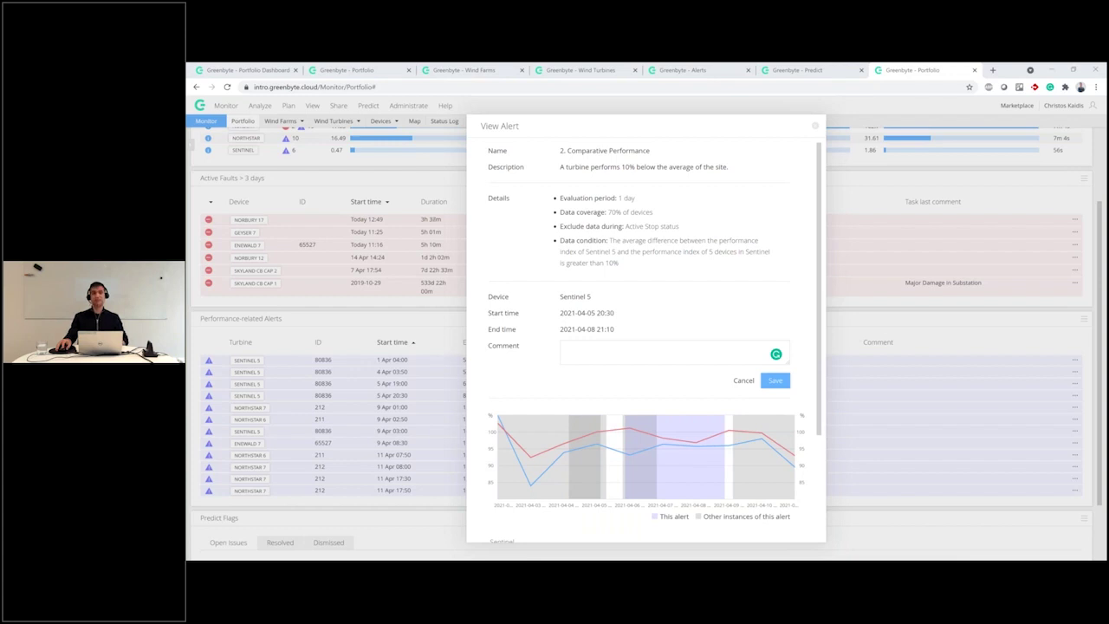
key("alt+Tab")
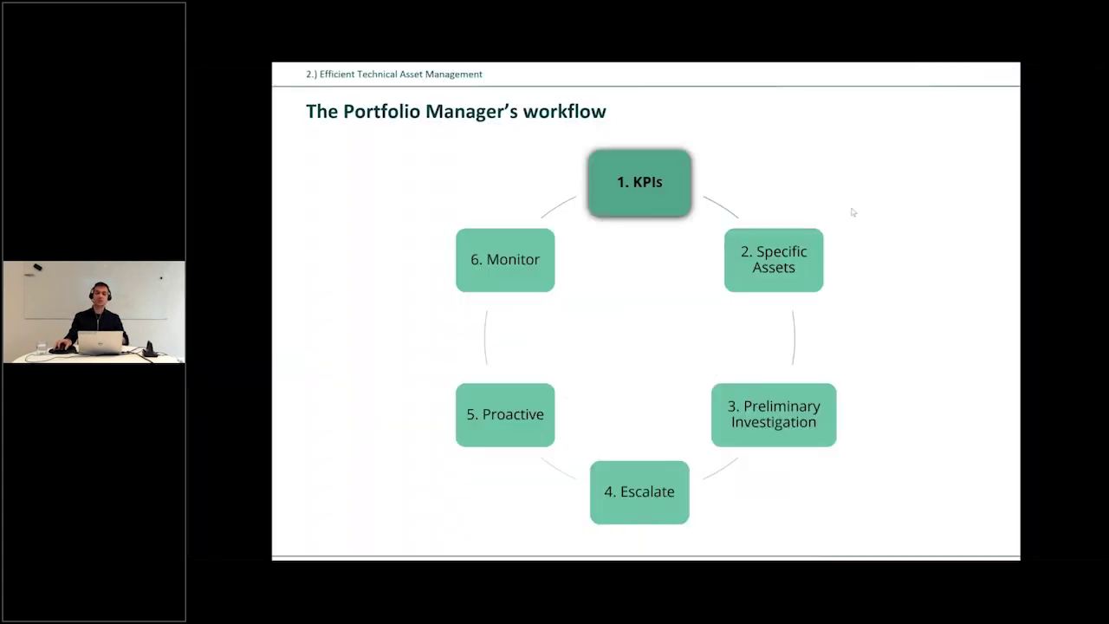
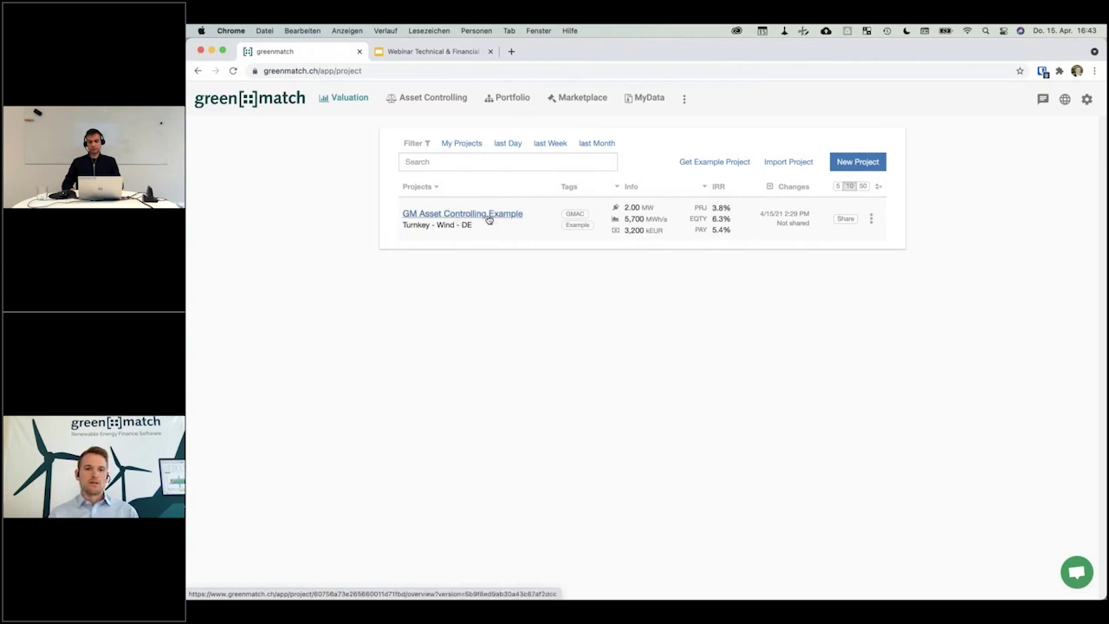
- Open the GM Asset Controlling Example project in greenmatch and examine its production units, losses, reference scenario and gross production chart
left_click(489, 220)
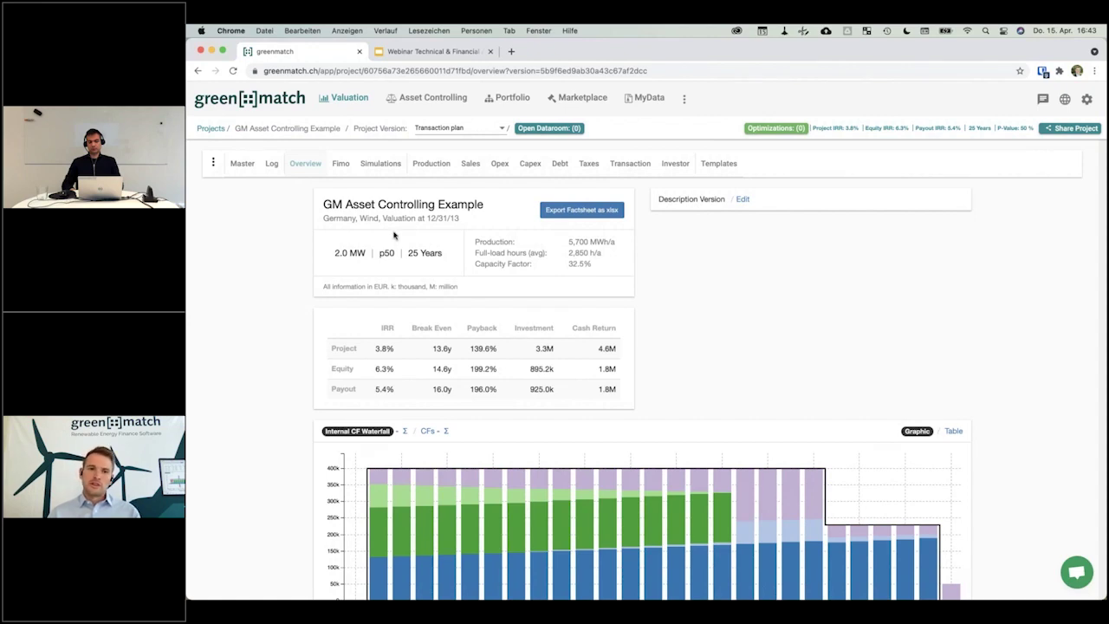
left_click(426, 164)
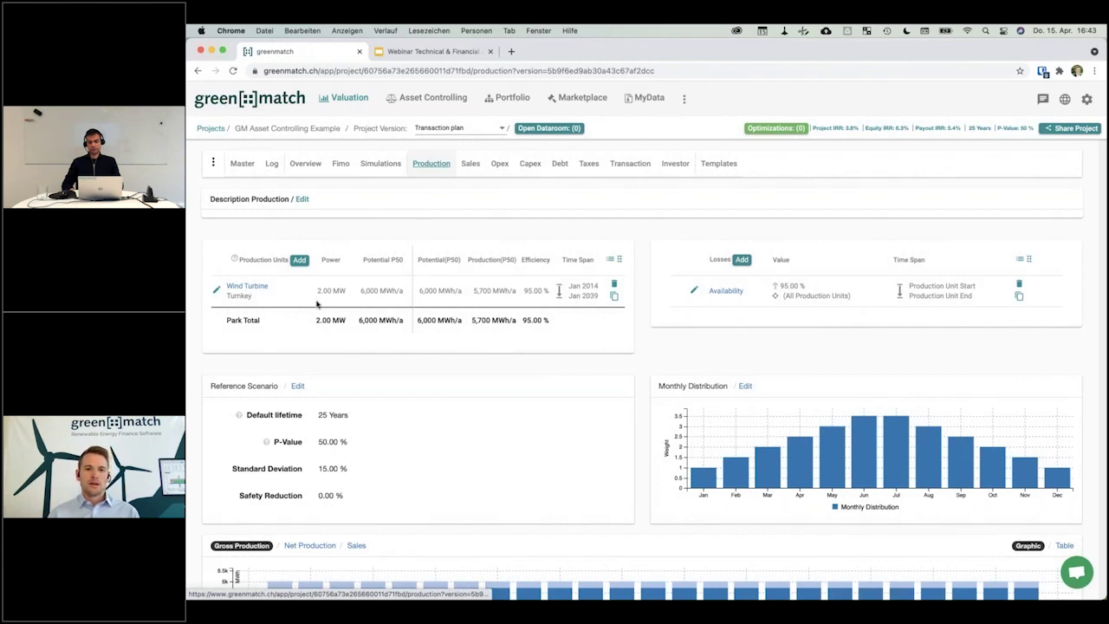
left_click_drag(317, 291, 333, 292)
left_click(349, 292)
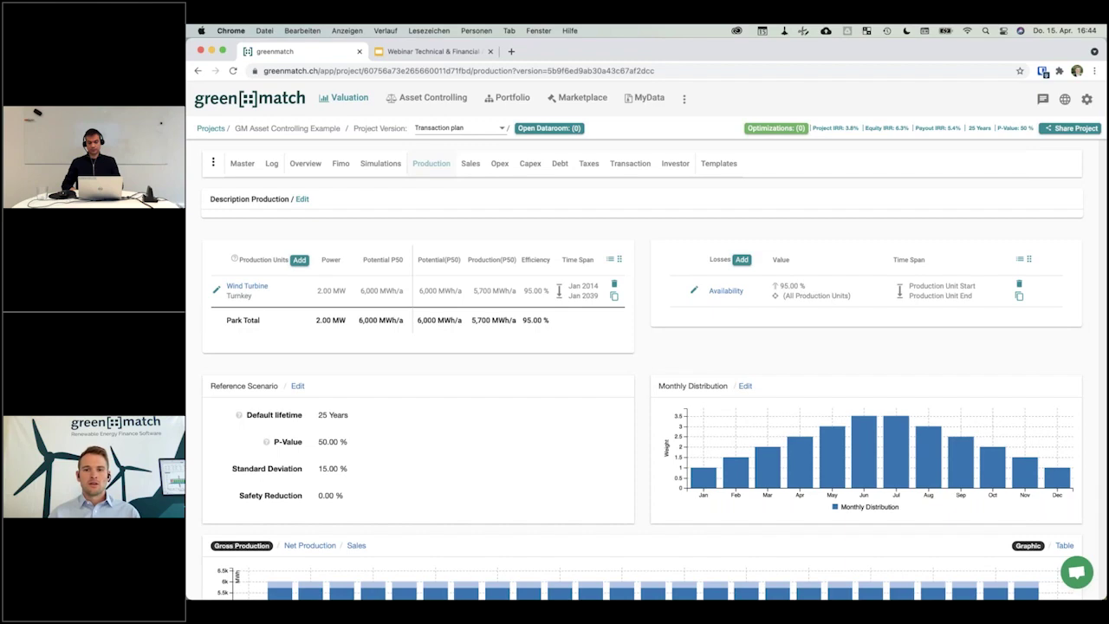
scroll(829, 290, "down", 1)
scroll(829, 289, "up", 1)
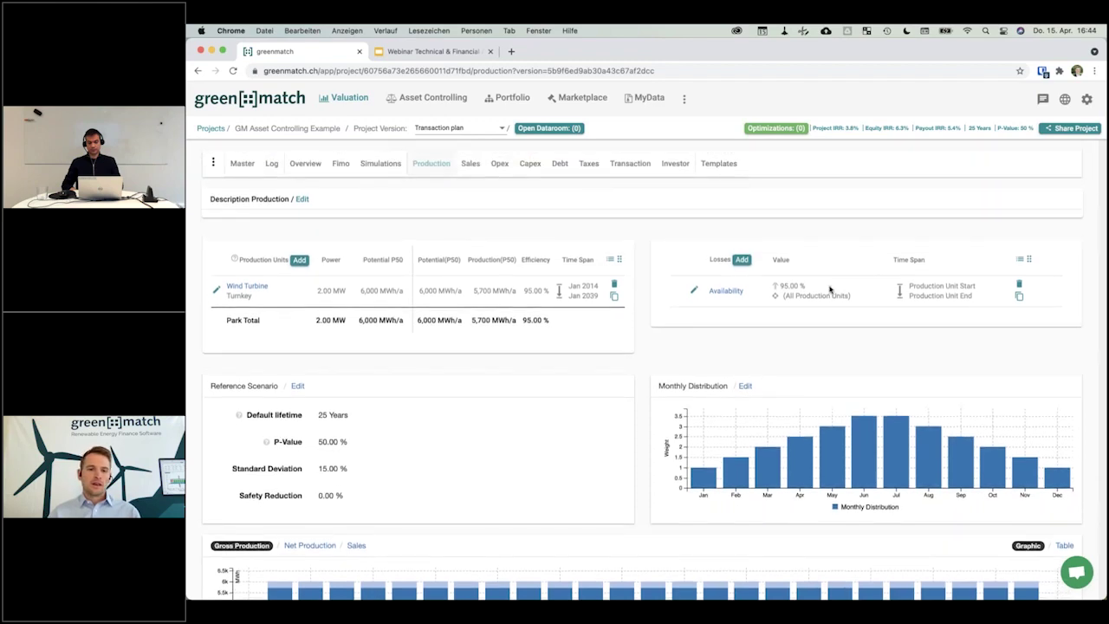
scroll(780, 346, "down", 1)
scroll(1013, 419, "down", 2)
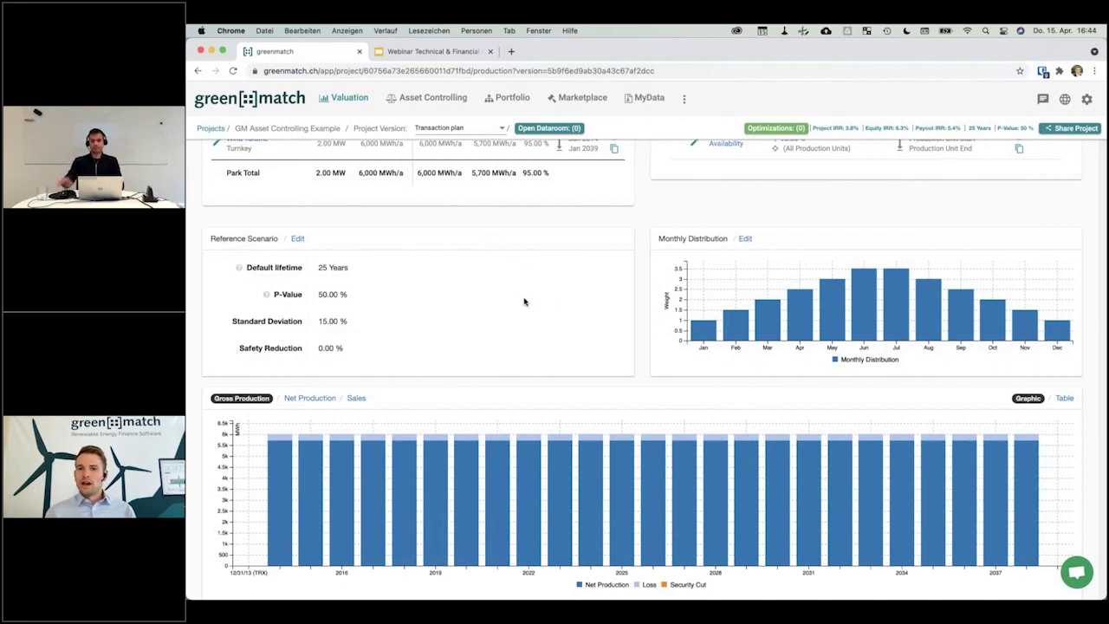
scroll(524, 301, "up", 1)
mouse_move(461, 470)
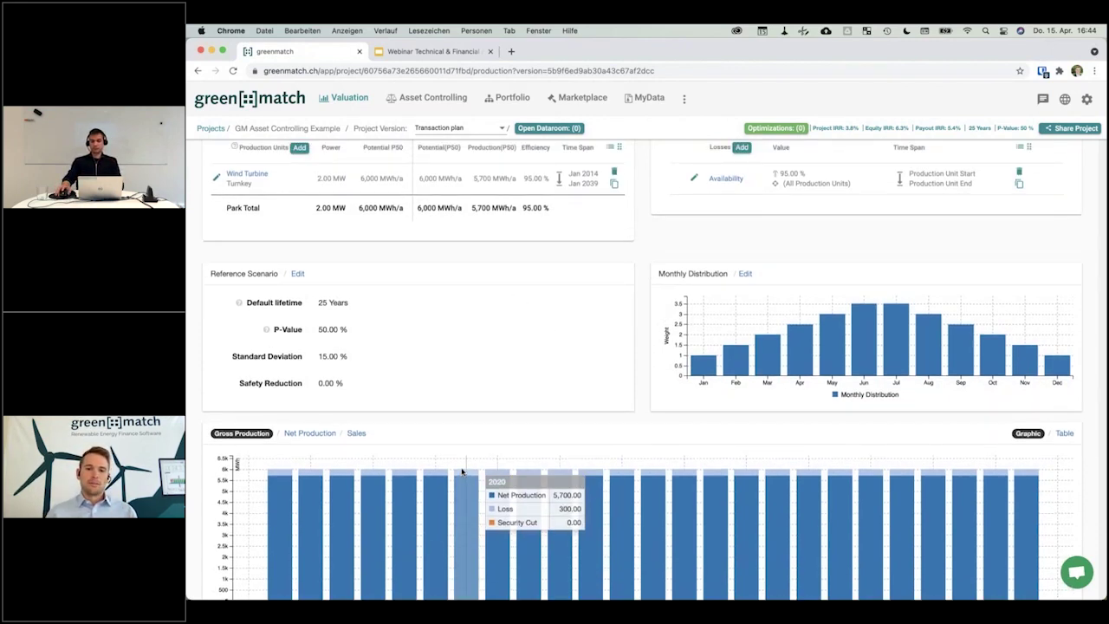
scroll(461, 470, "up", 1)
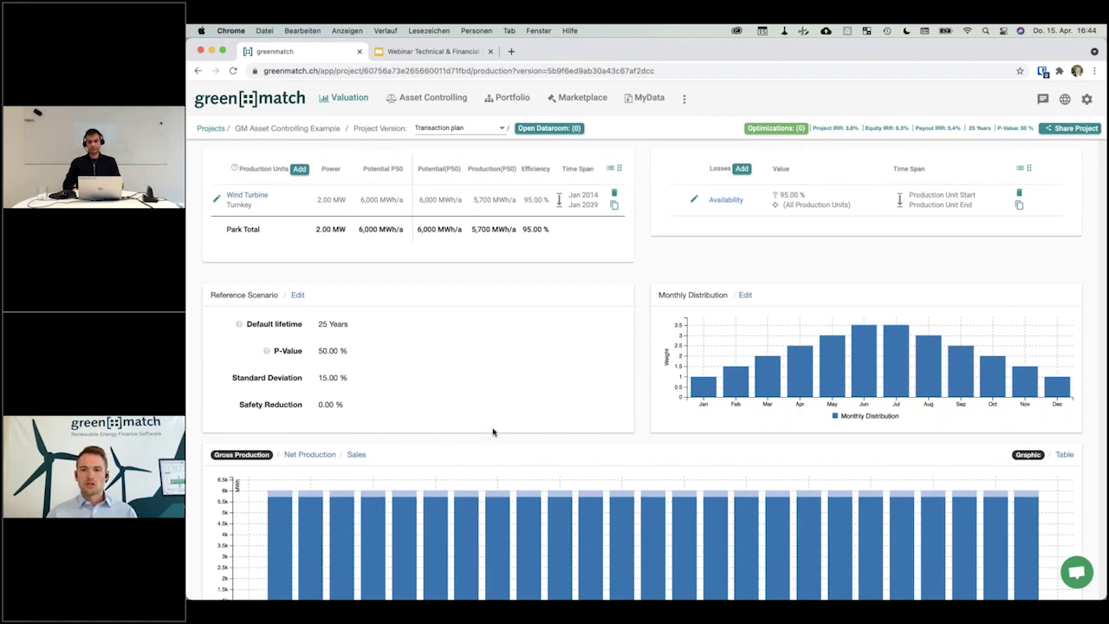
scroll(492, 431, "up", 3)
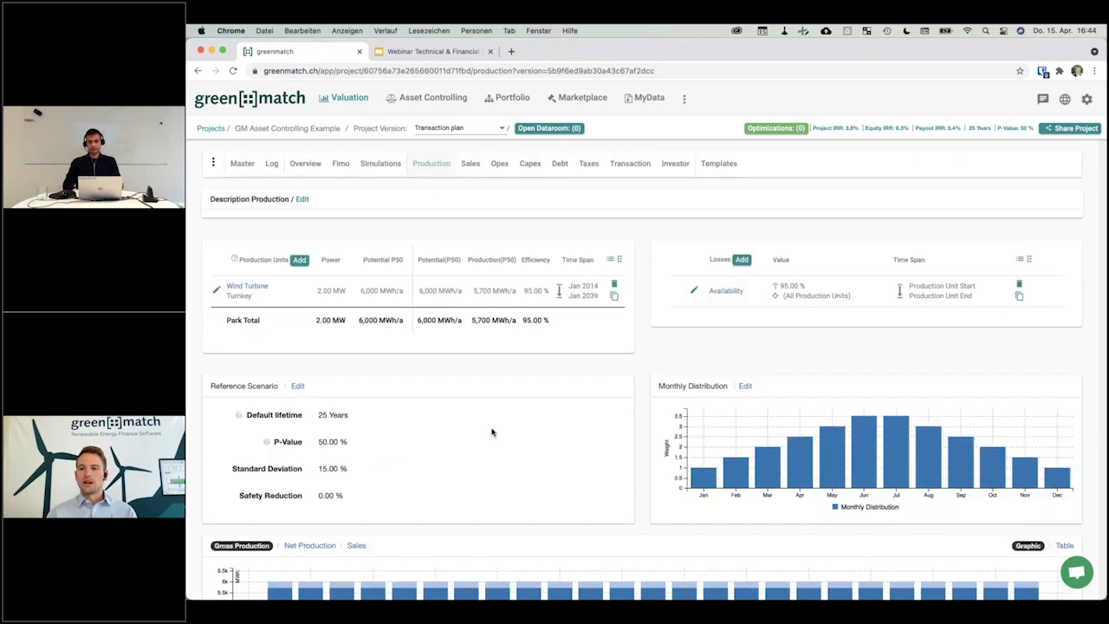
- Examine the project's Feed-in-Tariff and Market Price sales entries and the yearly sales chart
left_click(469, 164)
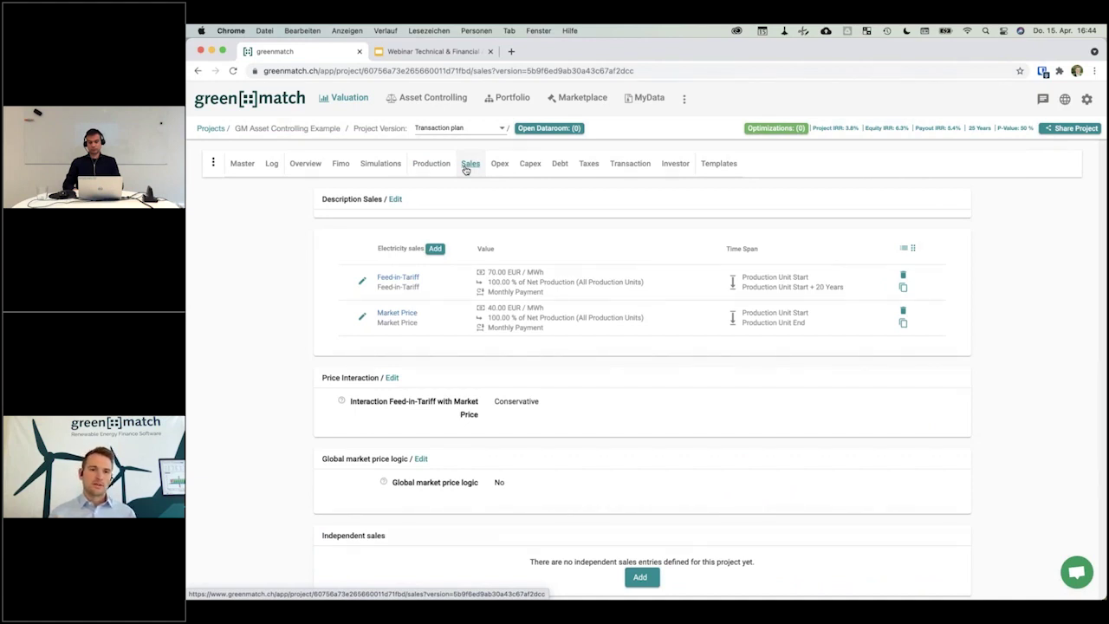
scroll(611, 261, "down", 2)
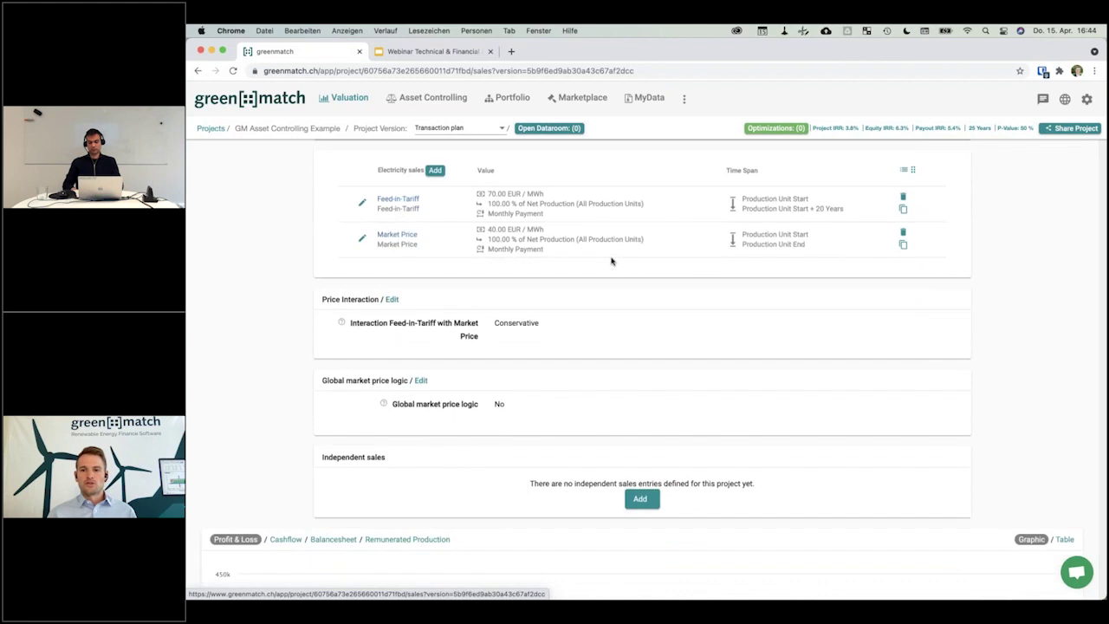
scroll(610, 261, "down", 4)
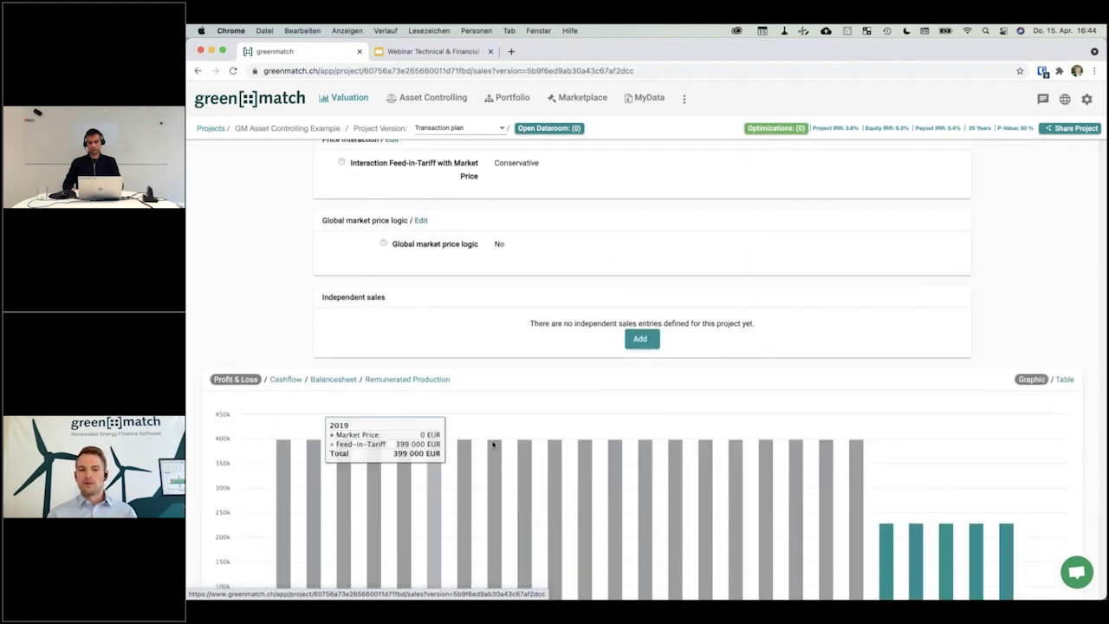
mouse_move(789, 451)
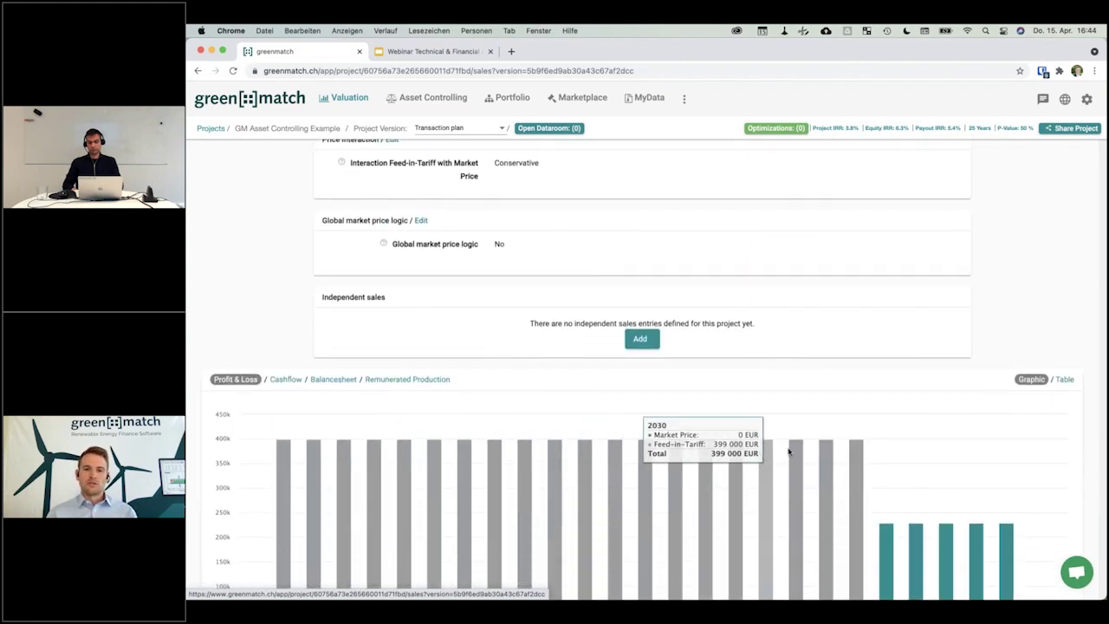
scroll(993, 519, "down", 2)
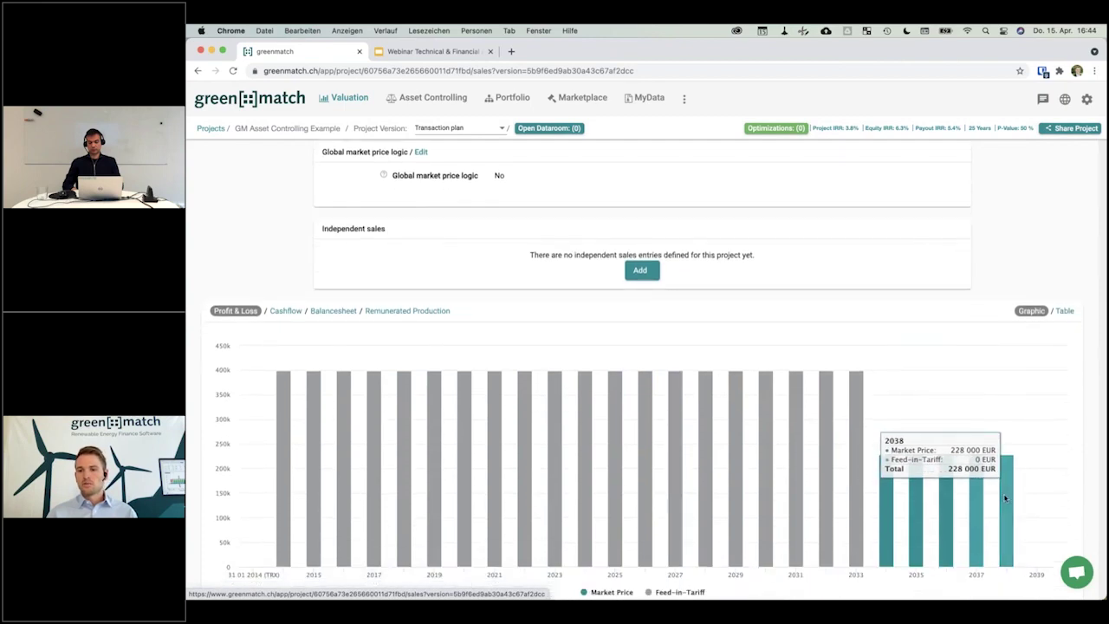
scroll(1005, 498, "up", 5)
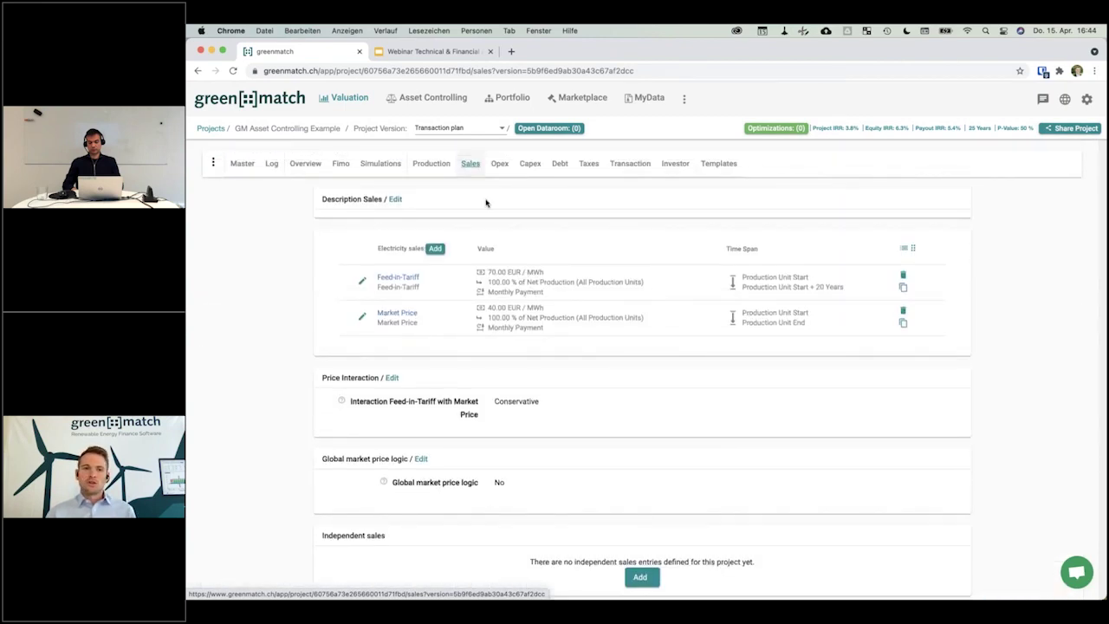
- Review the project's operating costs and Fimo profit and loss table, and return to the project overview
left_click(499, 169)
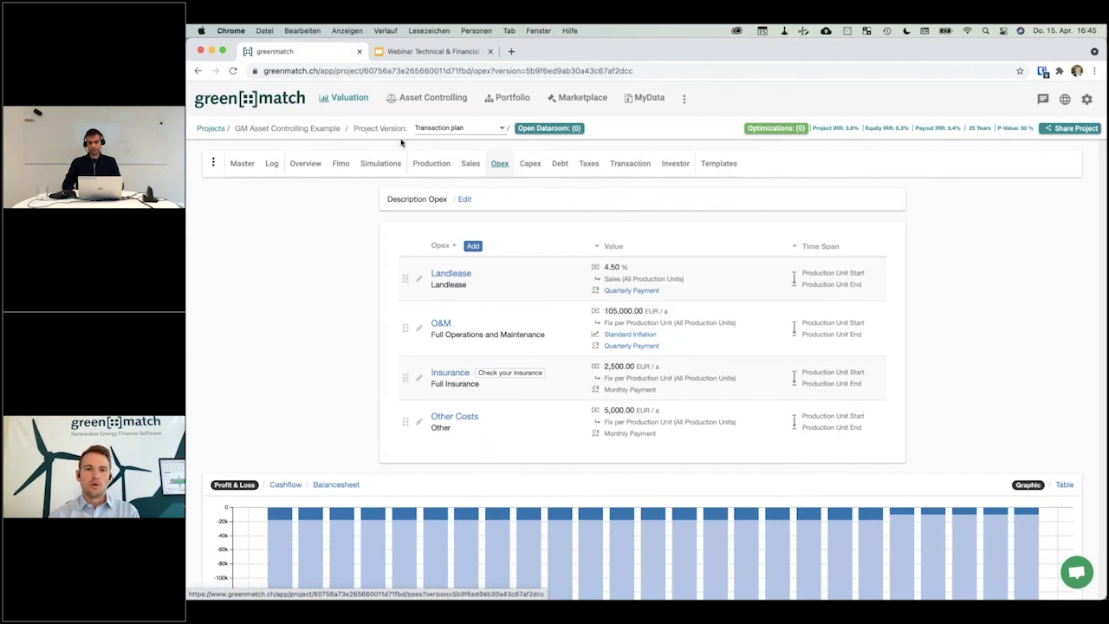
left_click(342, 169)
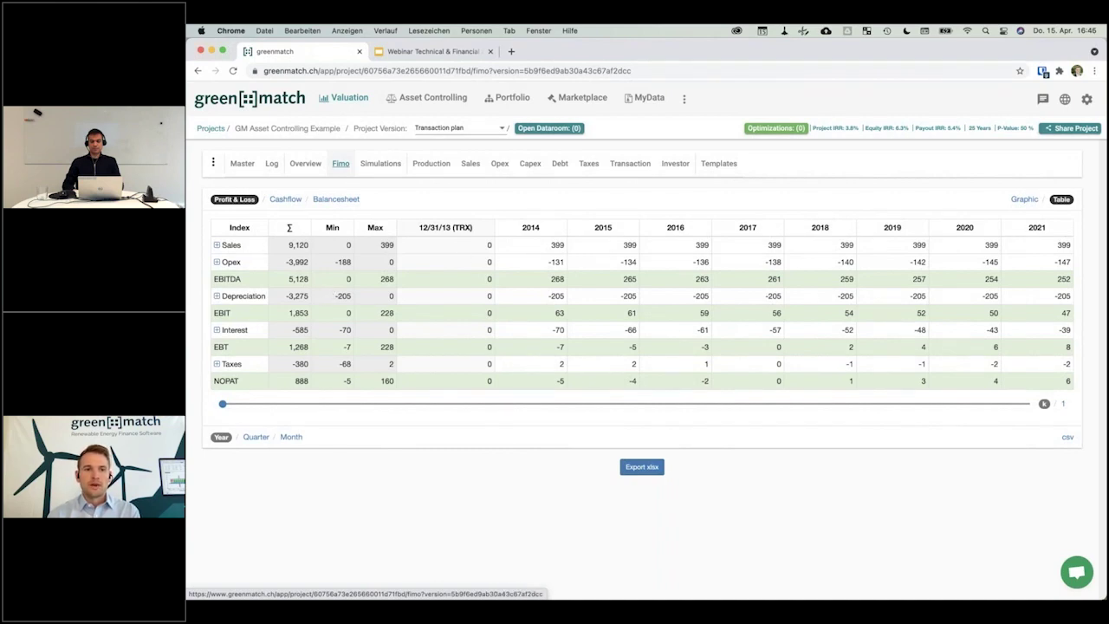
left_click(309, 170)
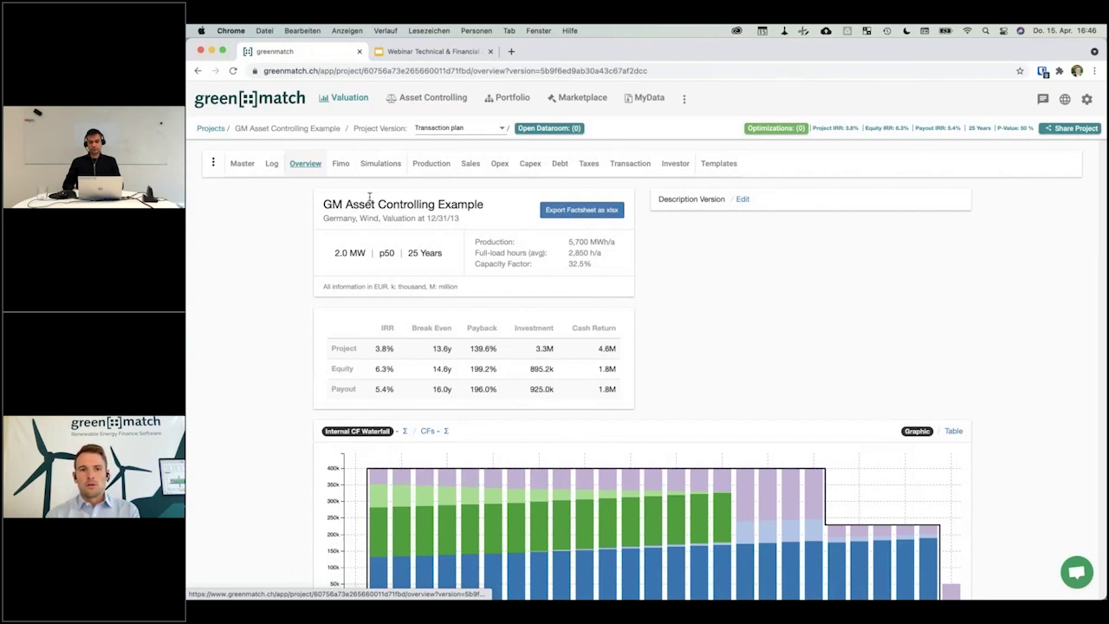
- Open the GM Asset Controlling Example in Asset Controlling and review its management summary and list of ledgers
left_click(427, 101)
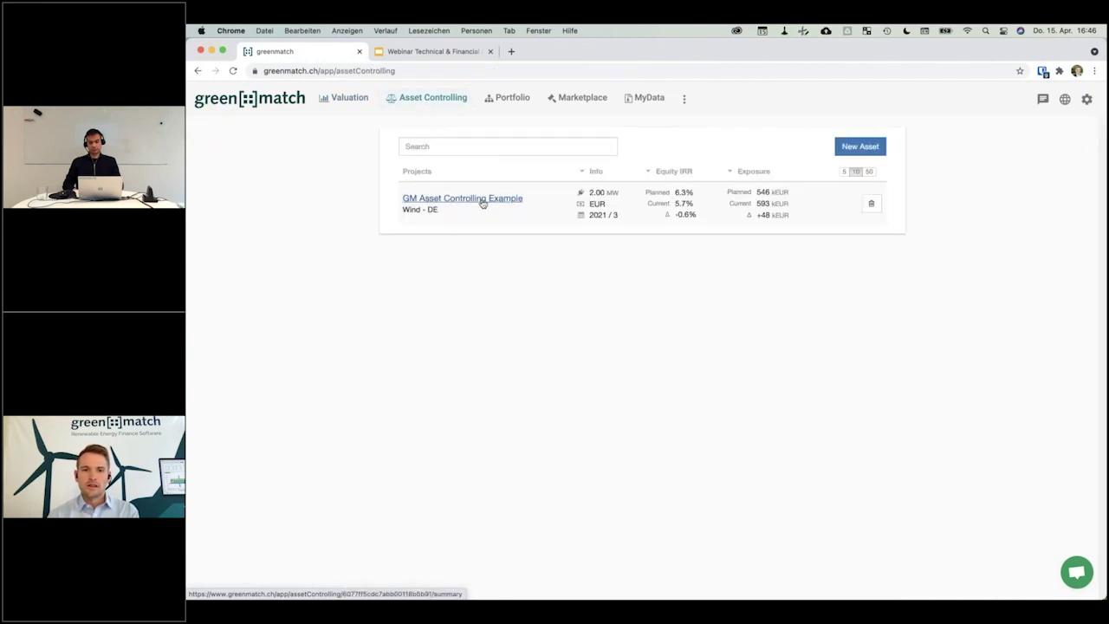
left_click(491, 203)
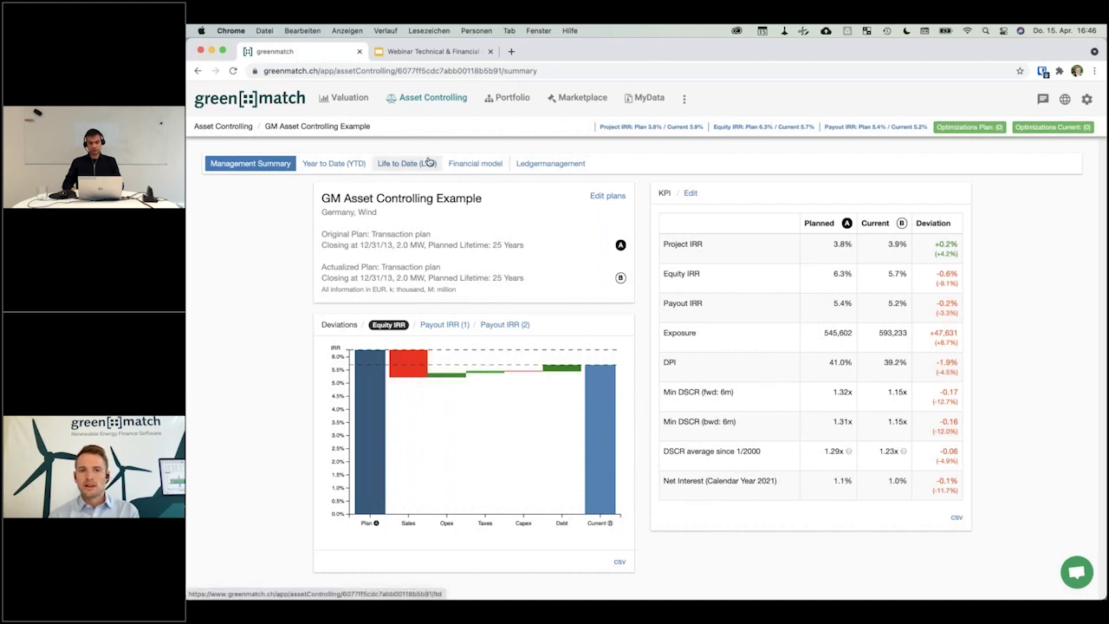
left_click(559, 162)
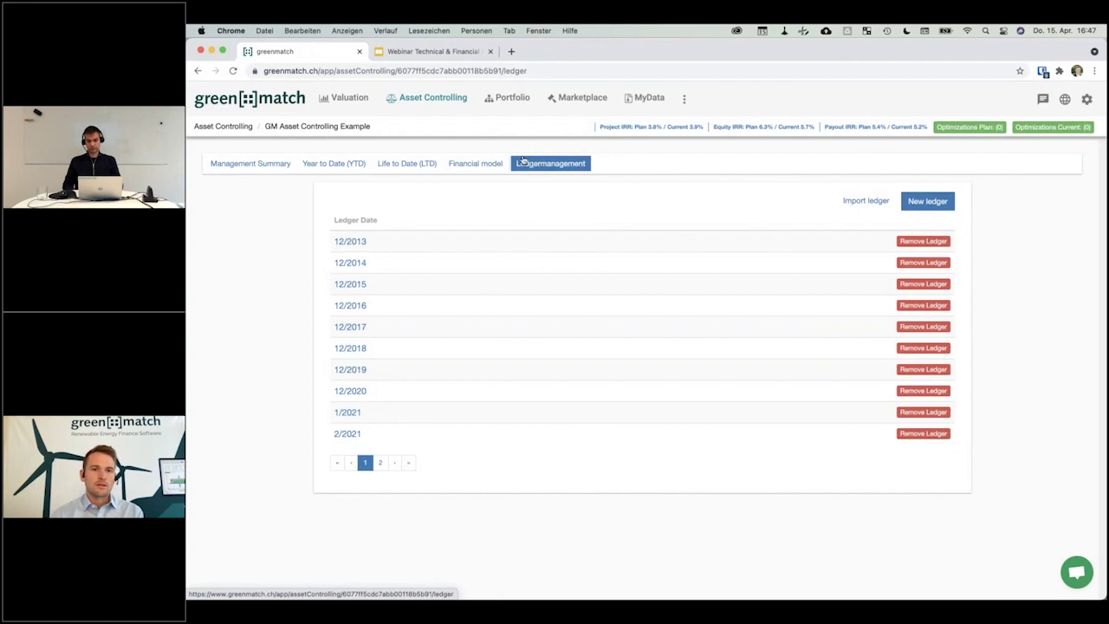
- Examine the financial model's profit and loss table by month and by year, including the 2021 forecast and 2022 plan columns
left_click(463, 170)
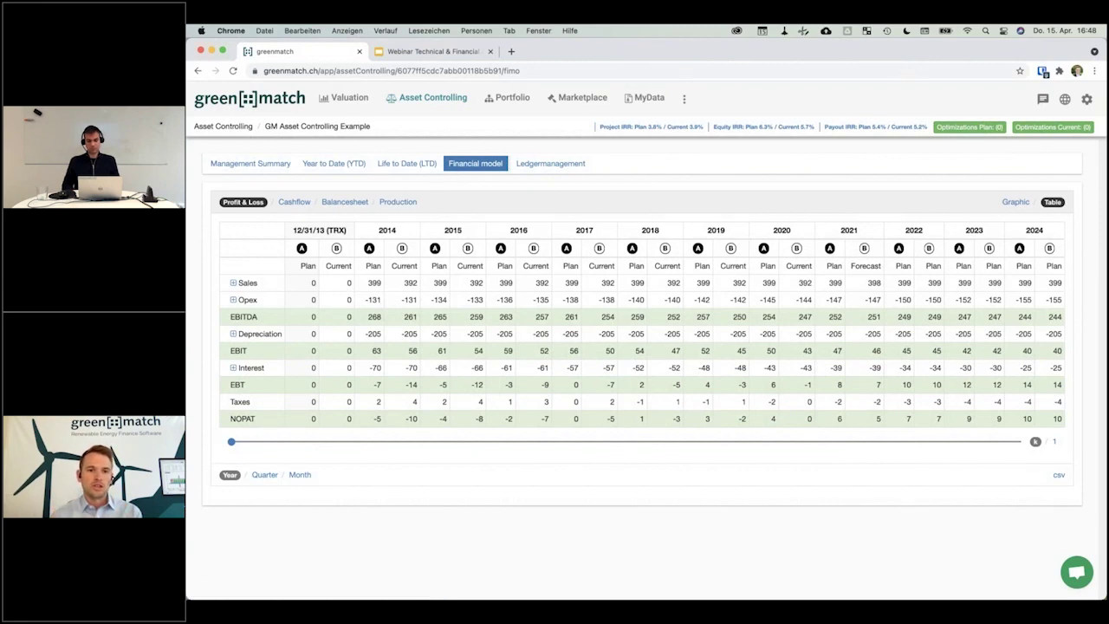
left_click(299, 475)
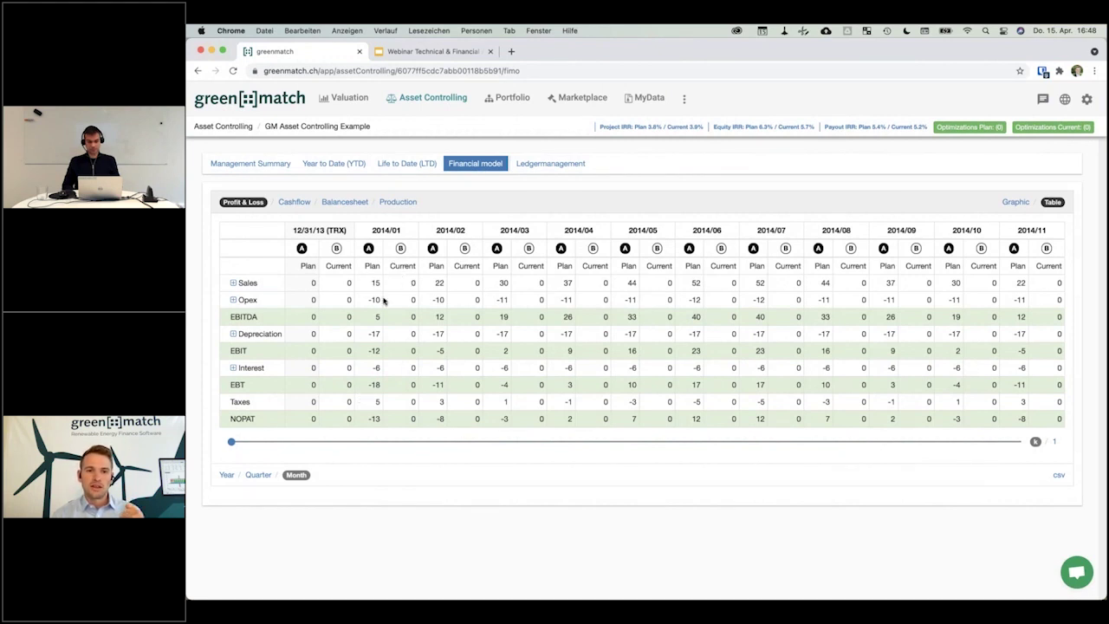
left_click(227, 475)
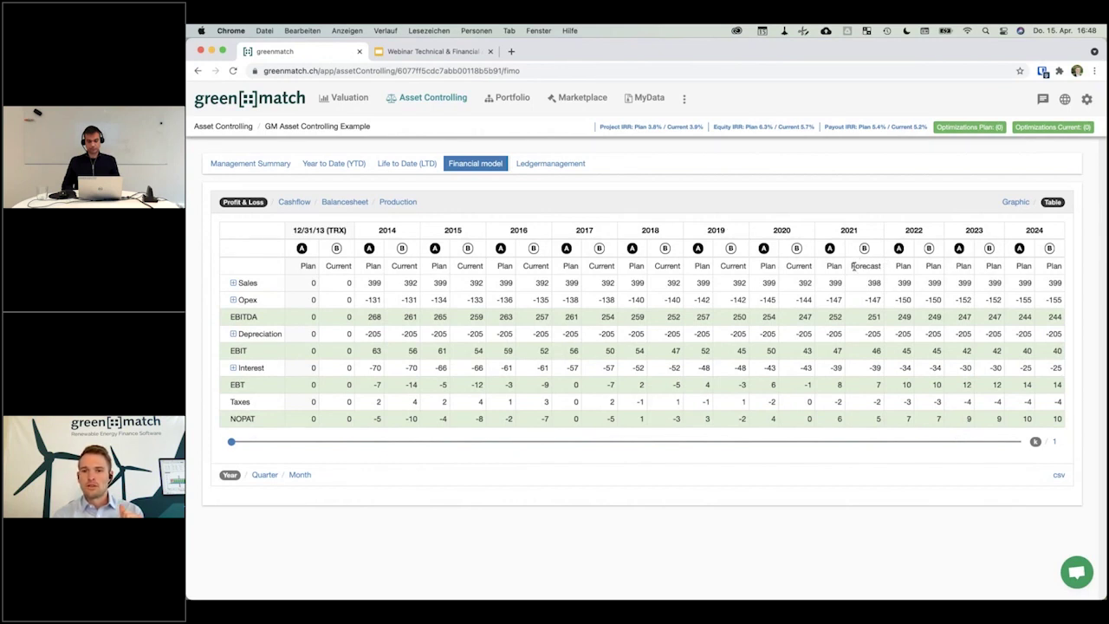
double_click(862, 266)
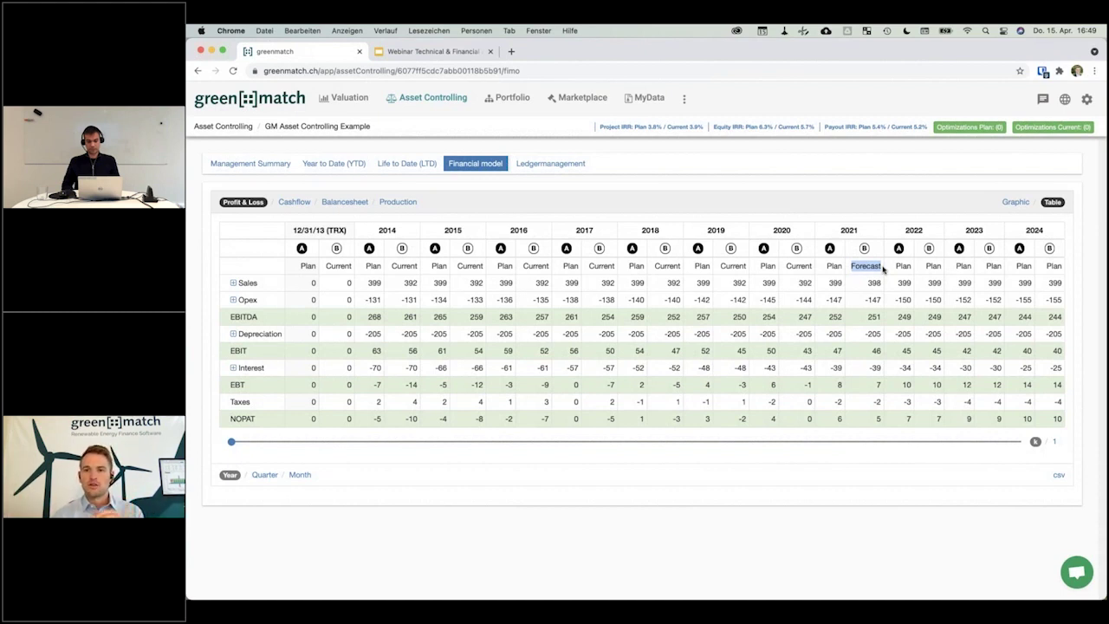
left_click(925, 270)
left_click_drag(924, 269, 939, 266)
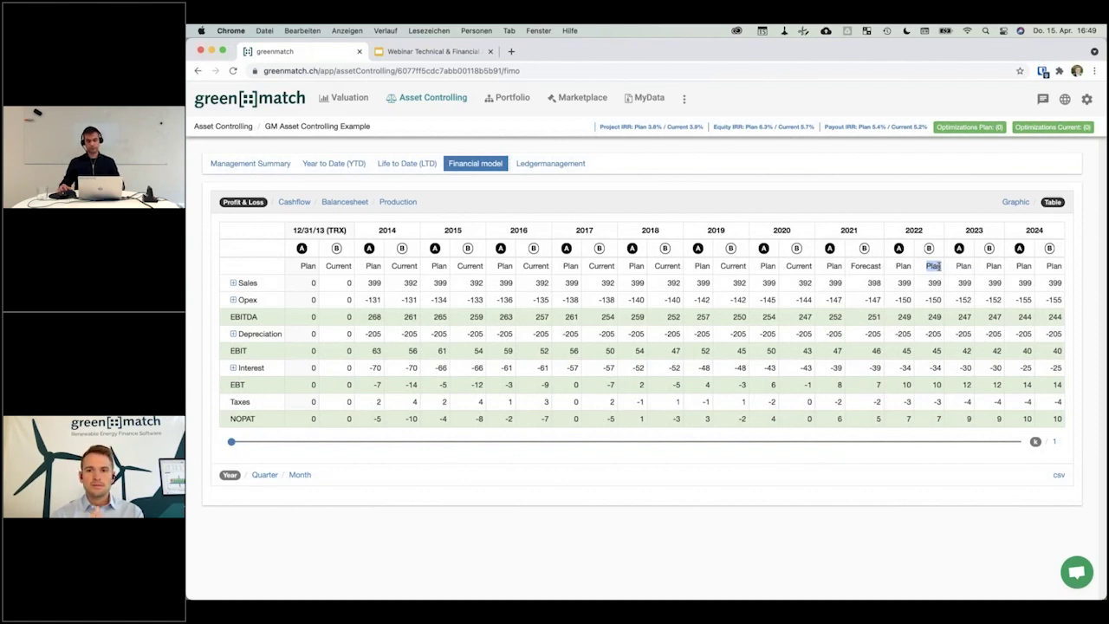
- Examine the asset's life-to-date production chart for planned and actual values, and include the forecast
left_click(405, 164)
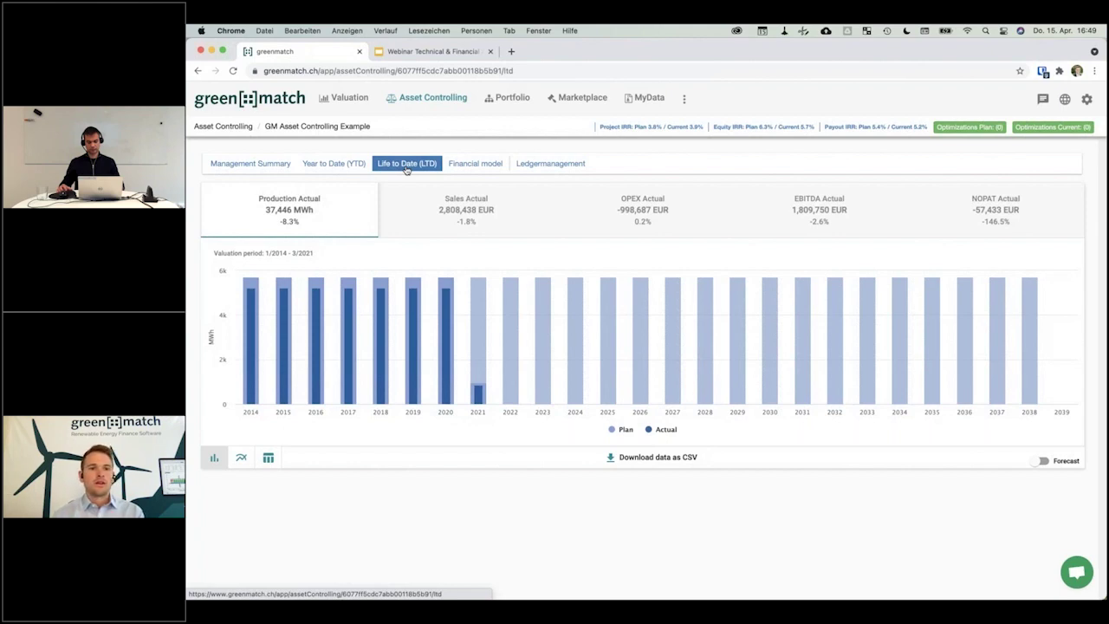
mouse_move(283, 295)
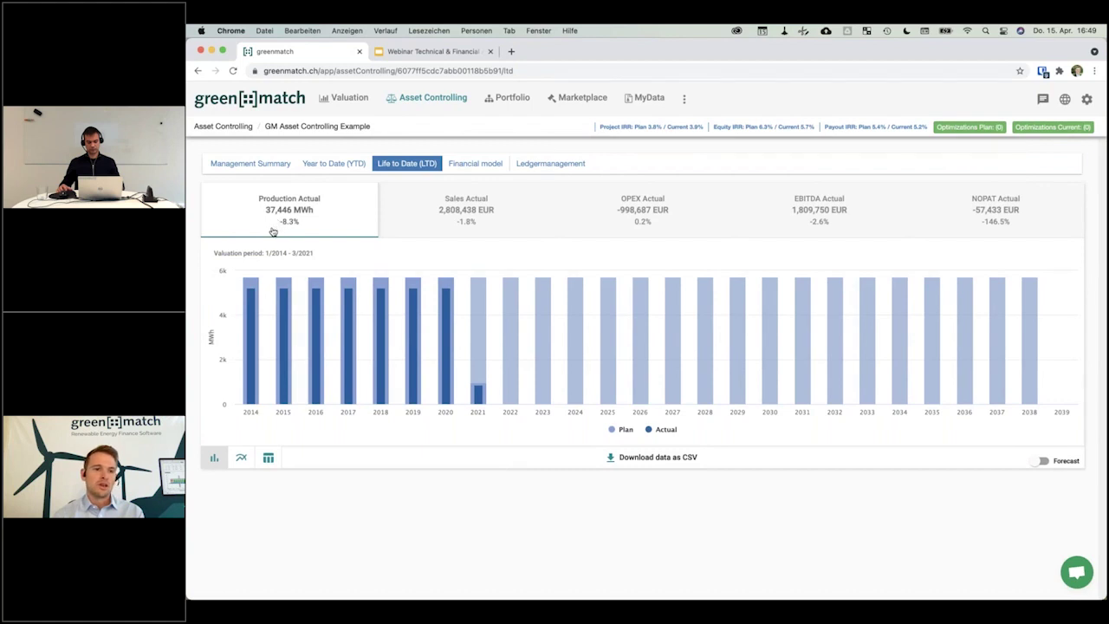
mouse_move(251, 302)
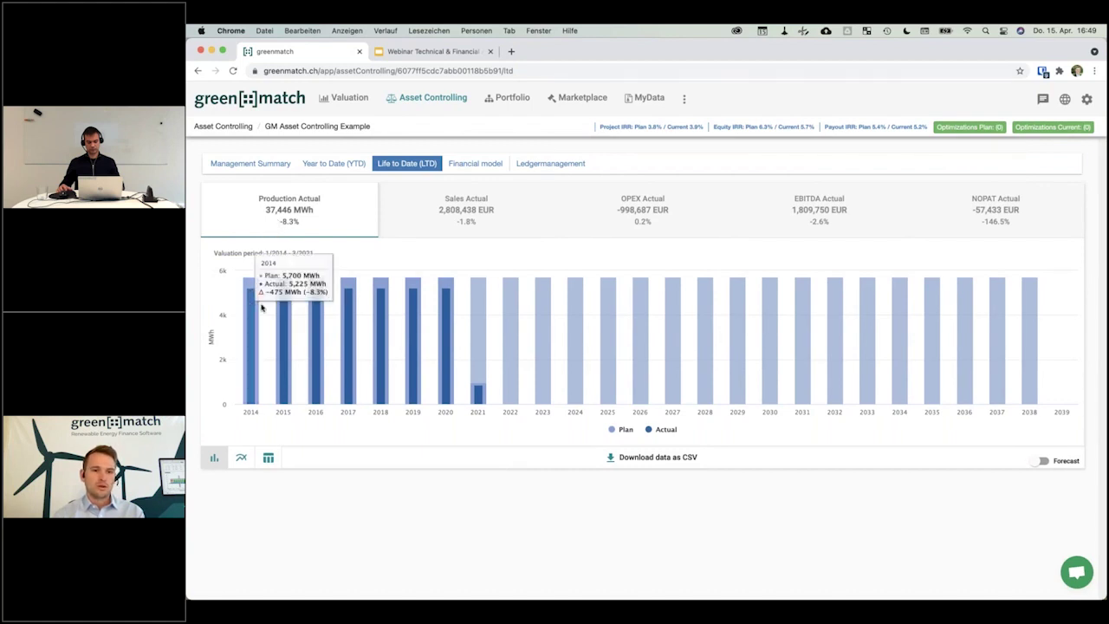
mouse_move(318, 322)
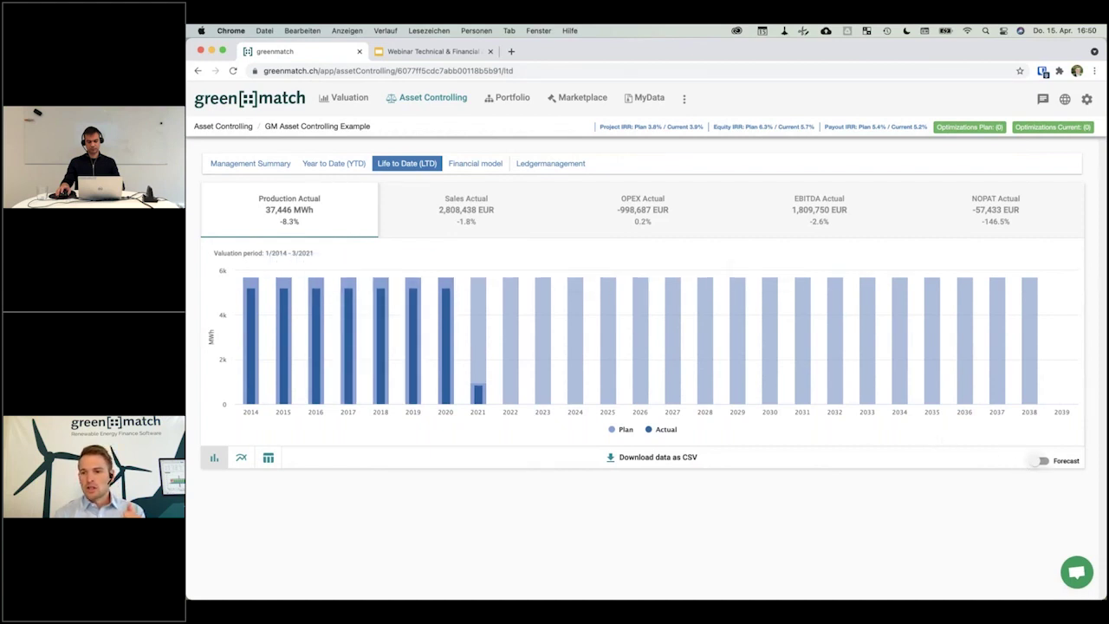
left_click(1040, 461)
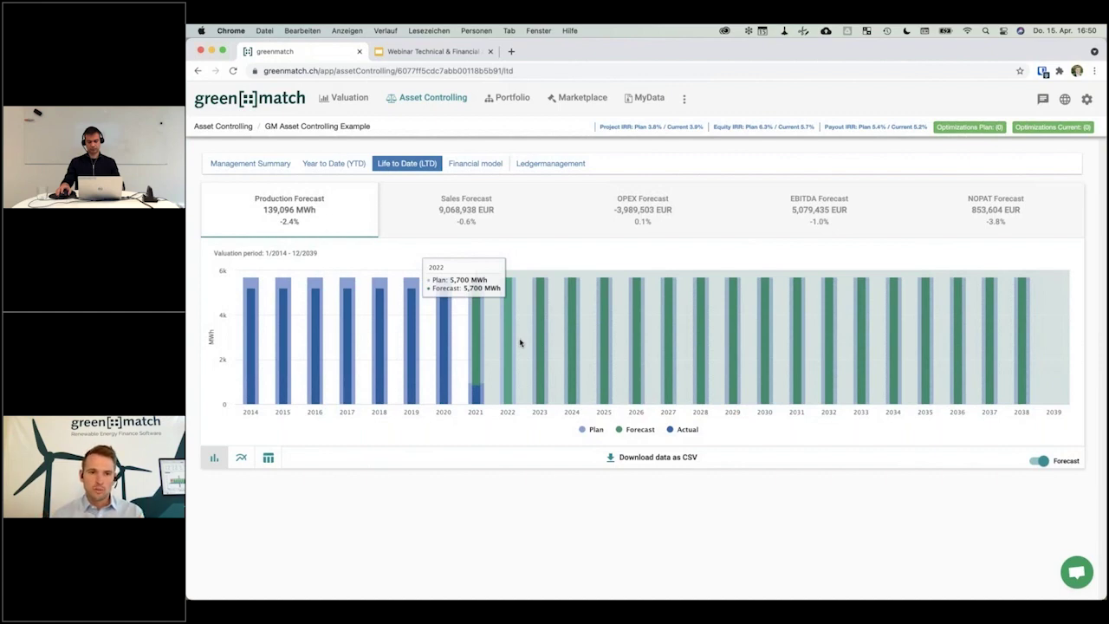
- Compare the wind turbine's Potential P50 in the Transaction plan and Actualized plan (March 2021) versions of the project's valuation
left_click(351, 97)
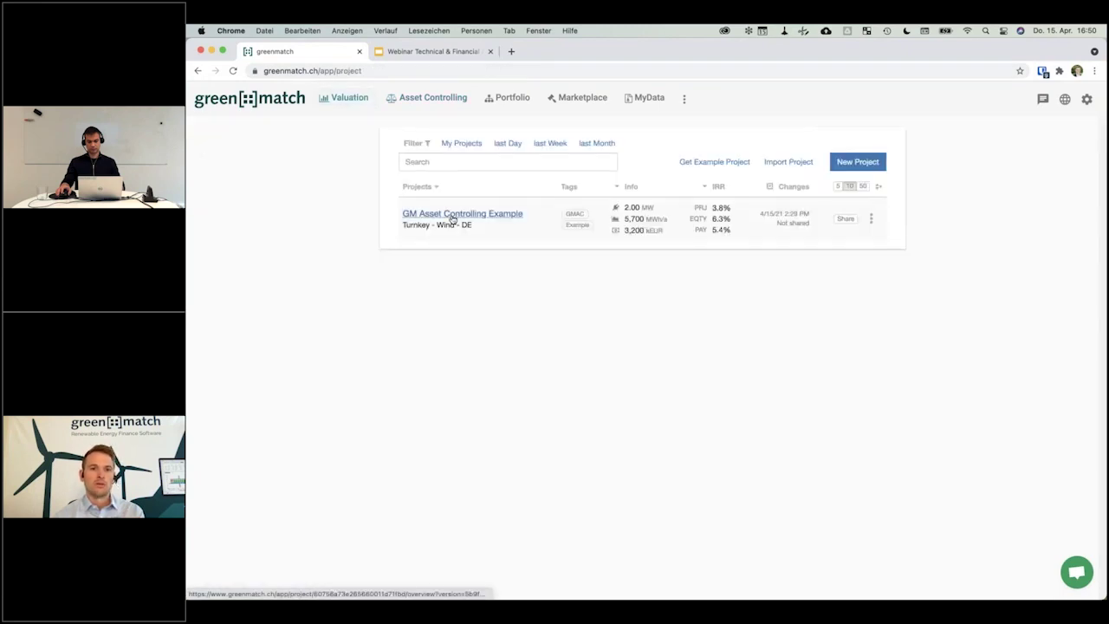
left_click(452, 215)
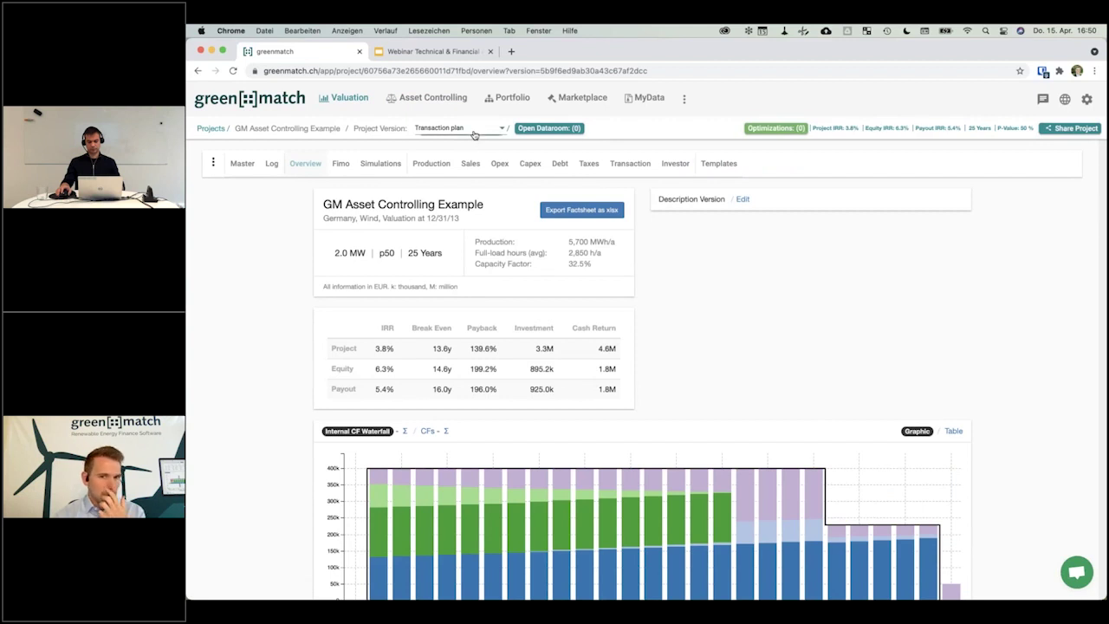
left_click(474, 135)
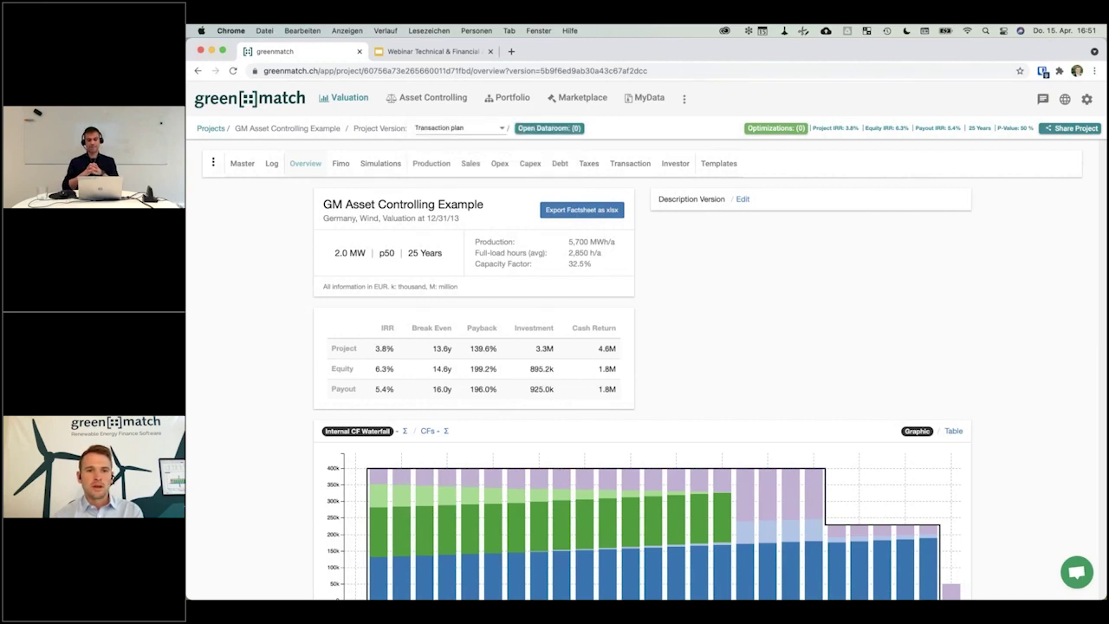
left_click(431, 165)
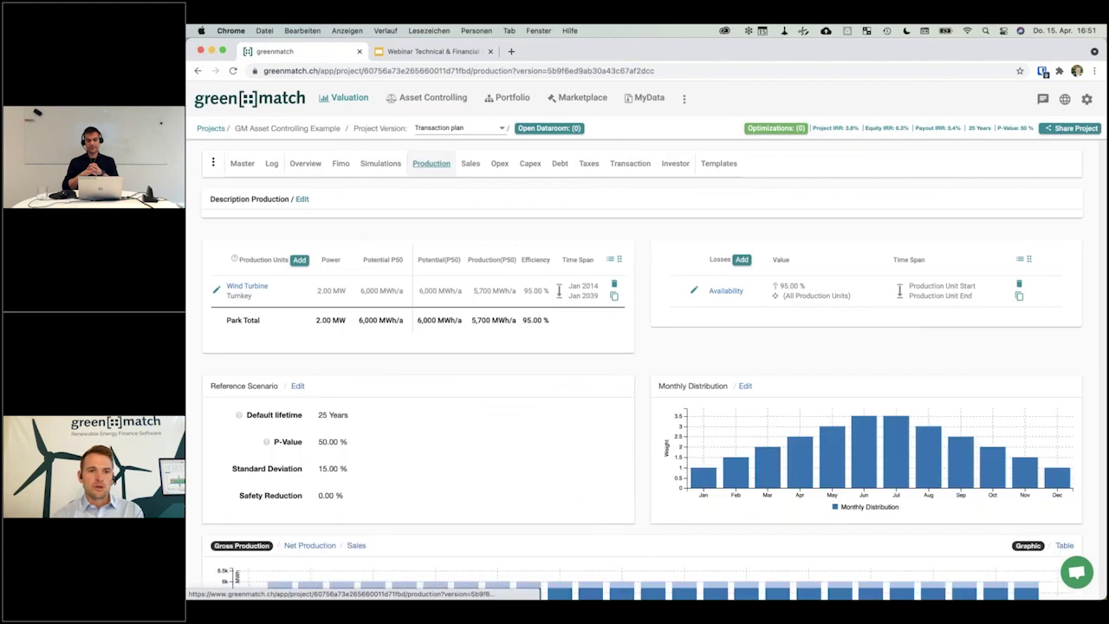
left_click_drag(361, 291, 384, 293)
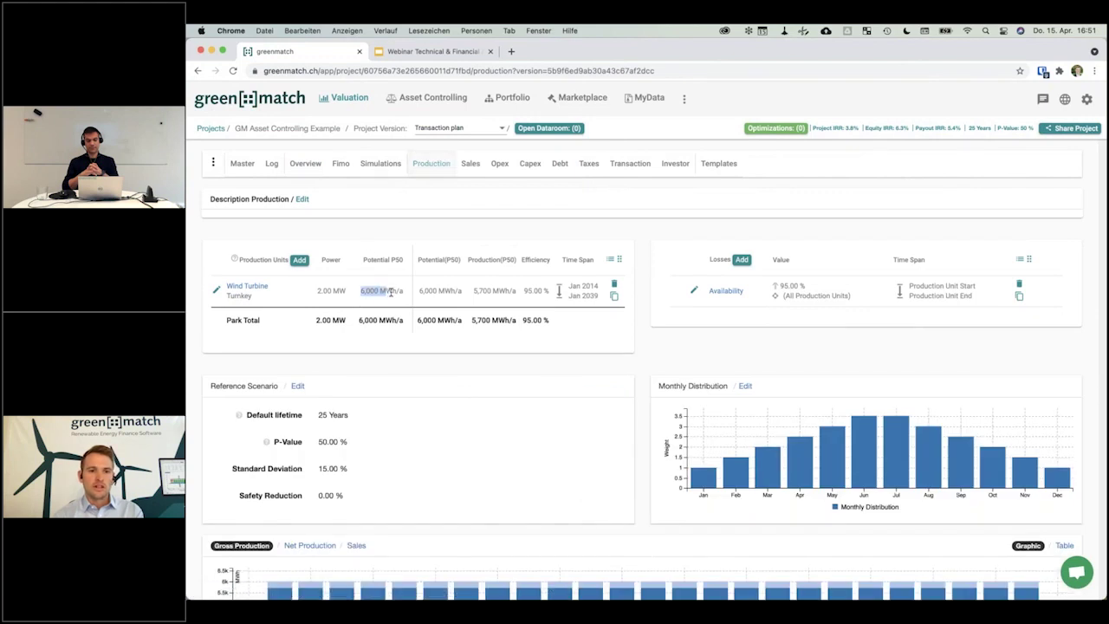
left_click(482, 134)
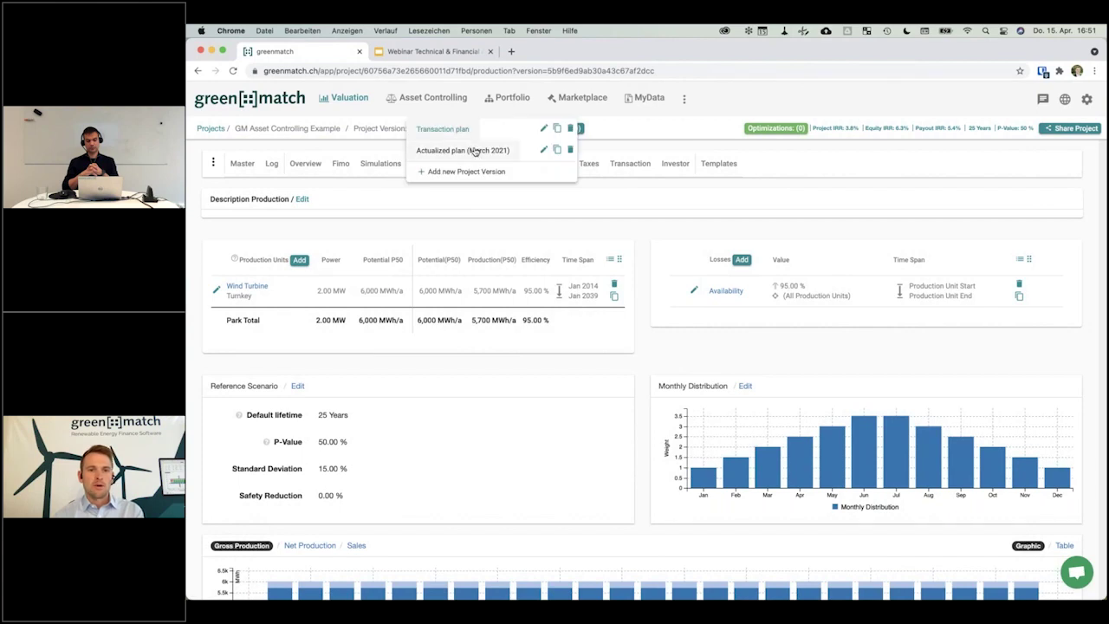
left_click(475, 151)
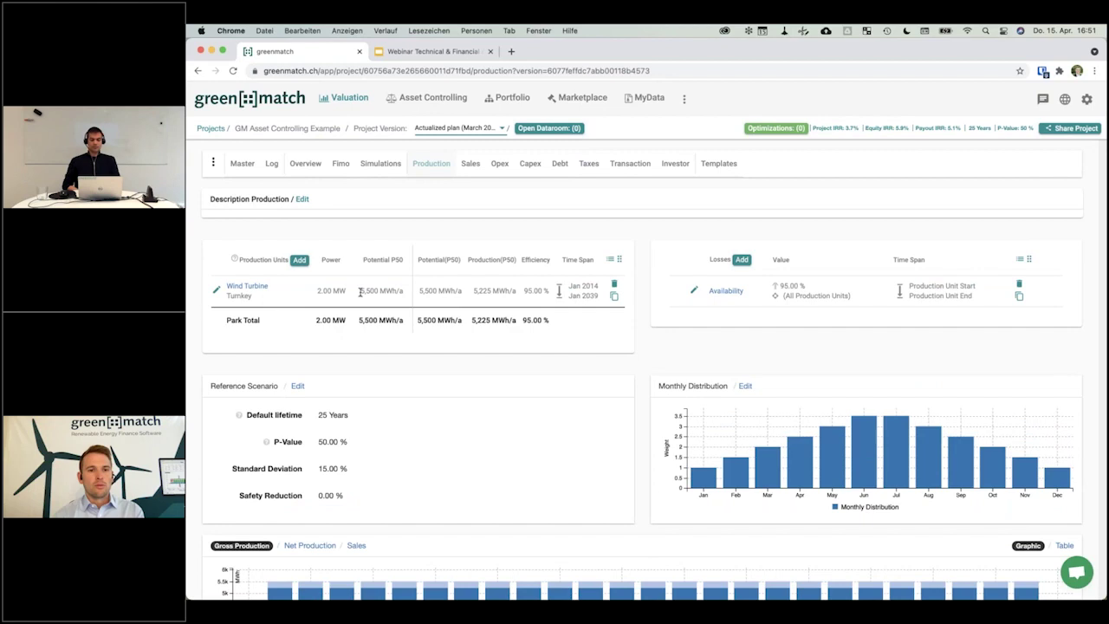
left_click_drag(360, 291, 400, 292)
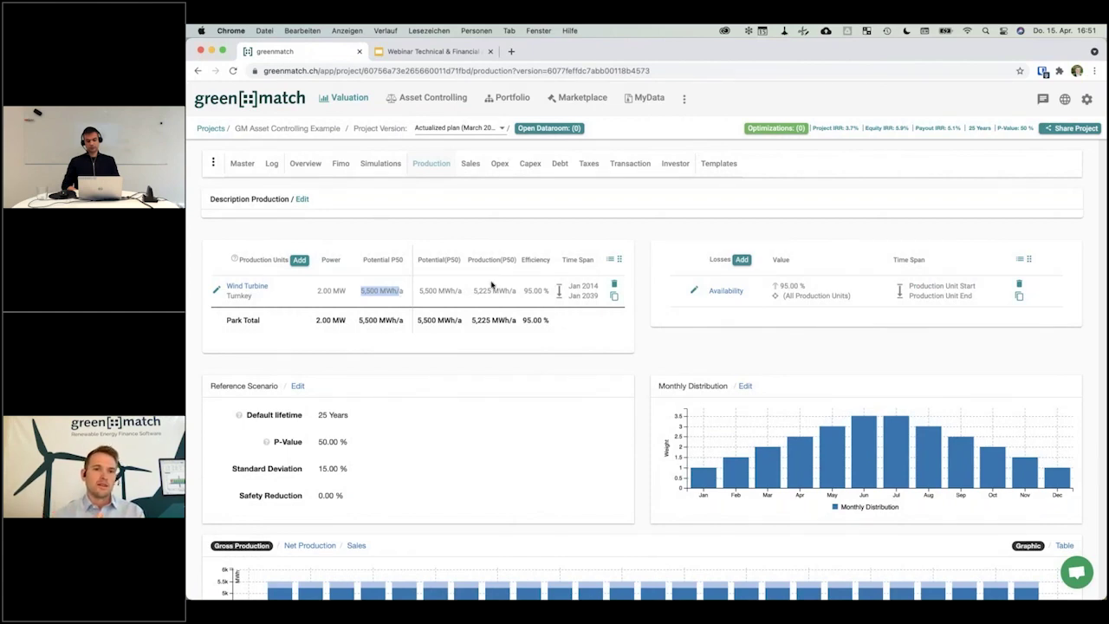
- Set the GM Asset Controlling Example's actualized plan version to "Actualized plan (March 2021)" in Asset Controlling and save it
left_click(427, 100)
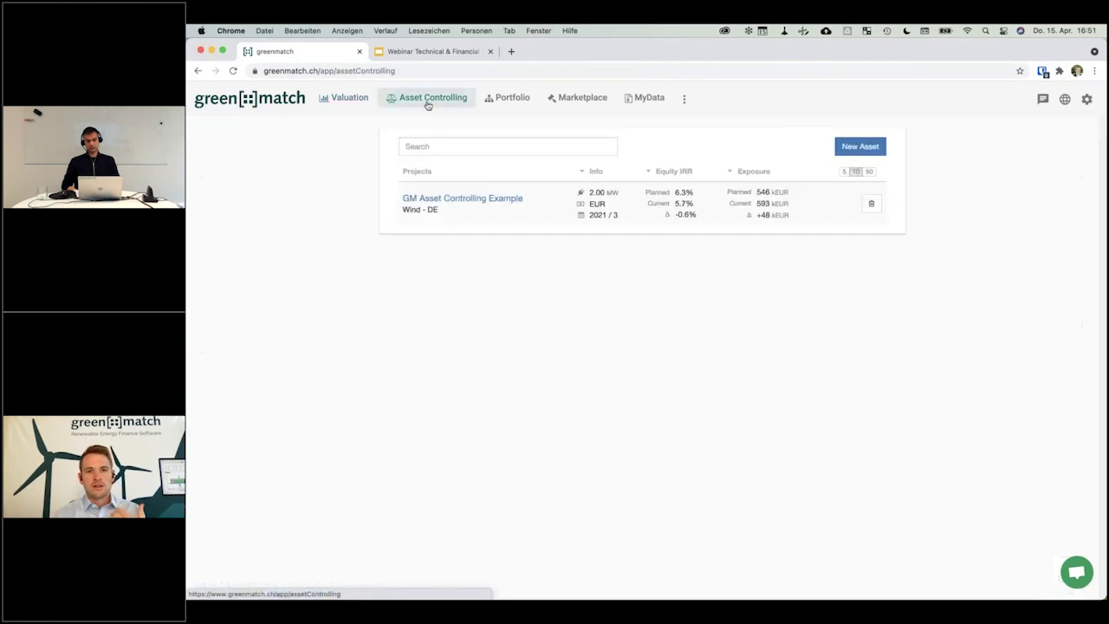
left_click(462, 199)
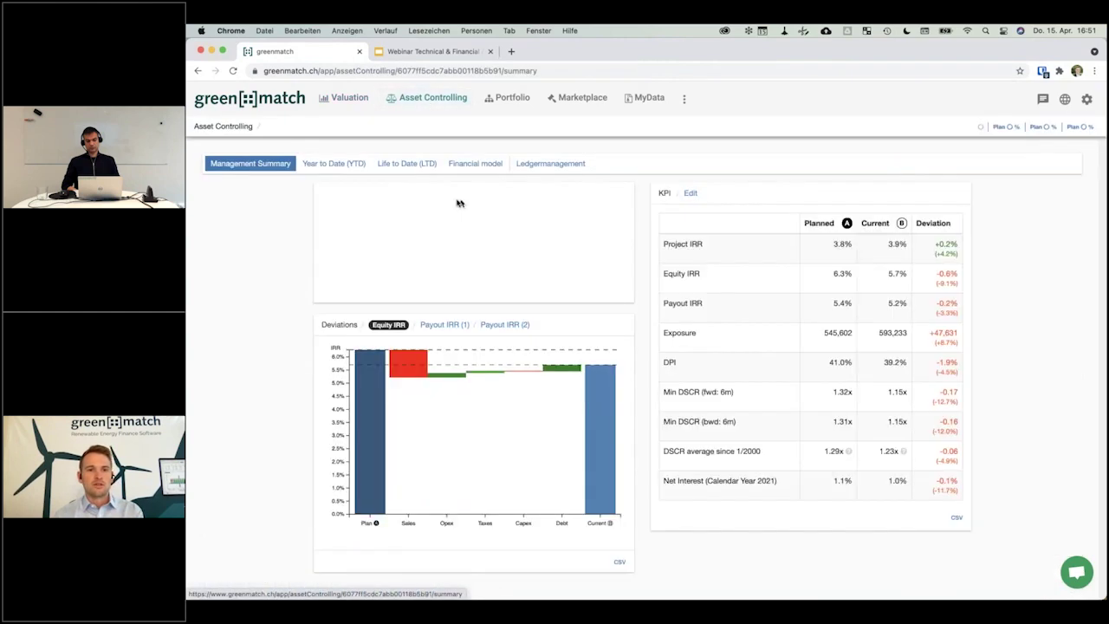
left_click(606, 198)
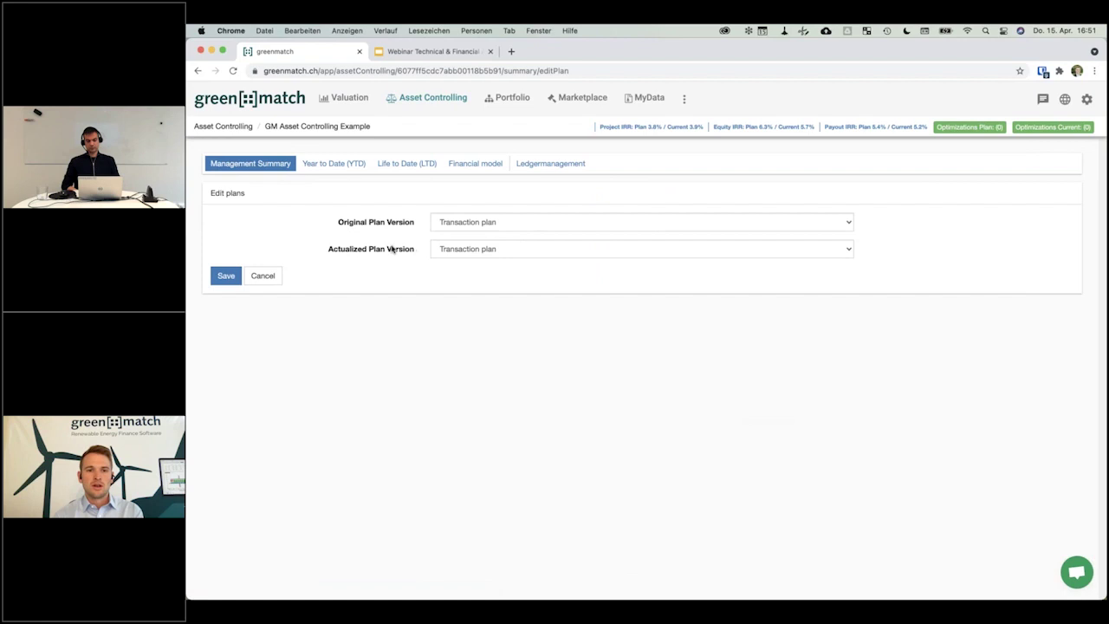
left_click(508, 252)
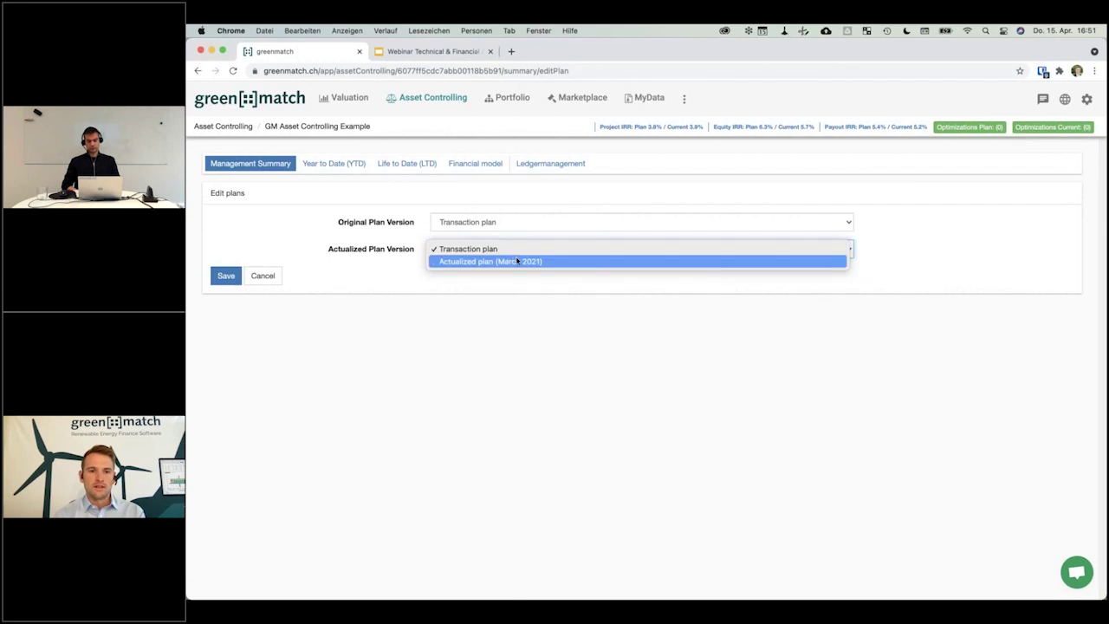
left_click(516, 261)
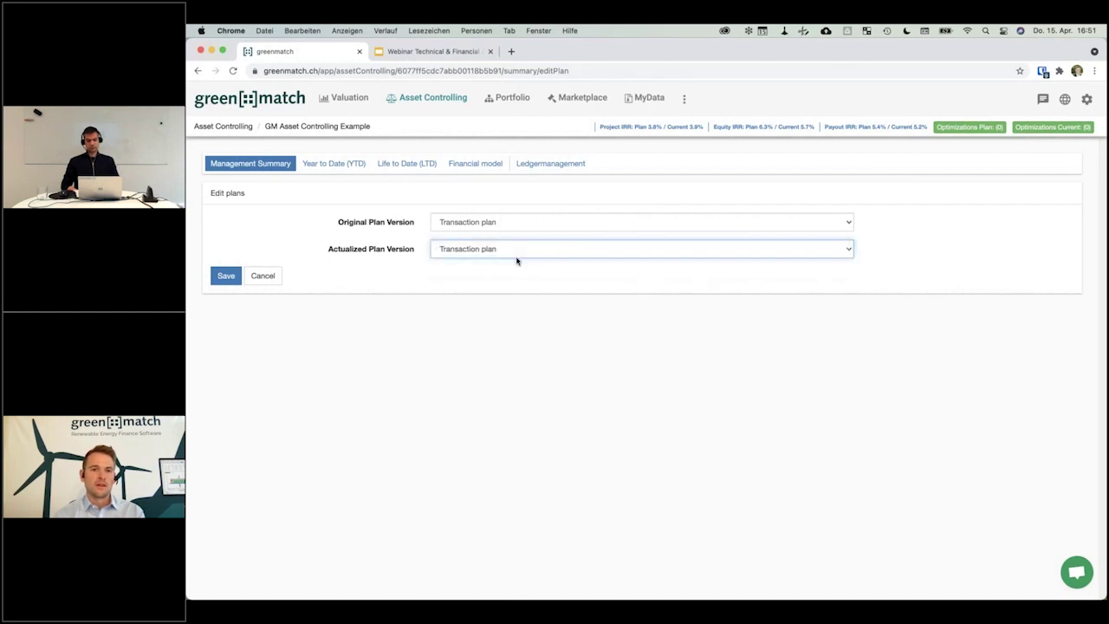
left_click(225, 276)
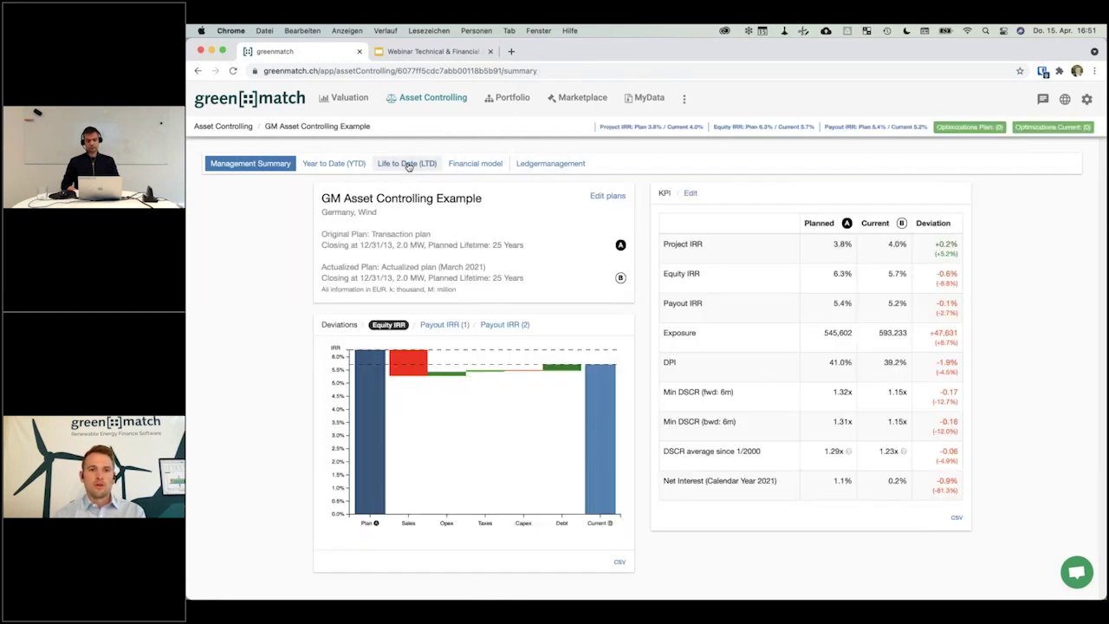
- Show the forecast in the life-to-date view and examine the production and sales charts
left_click(408, 164)
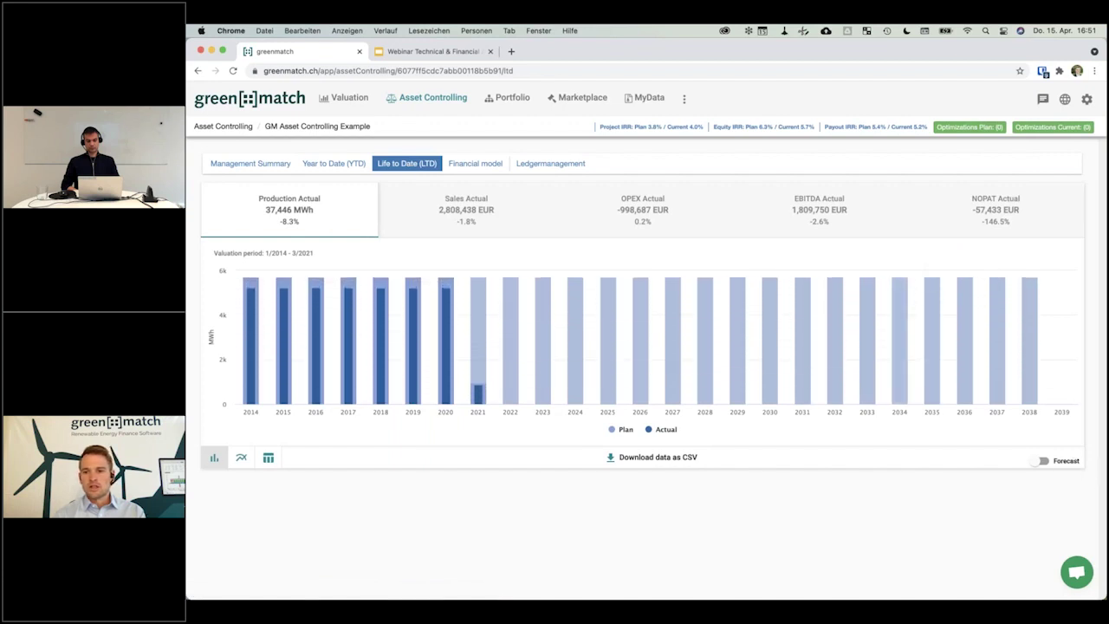
left_click(1039, 460)
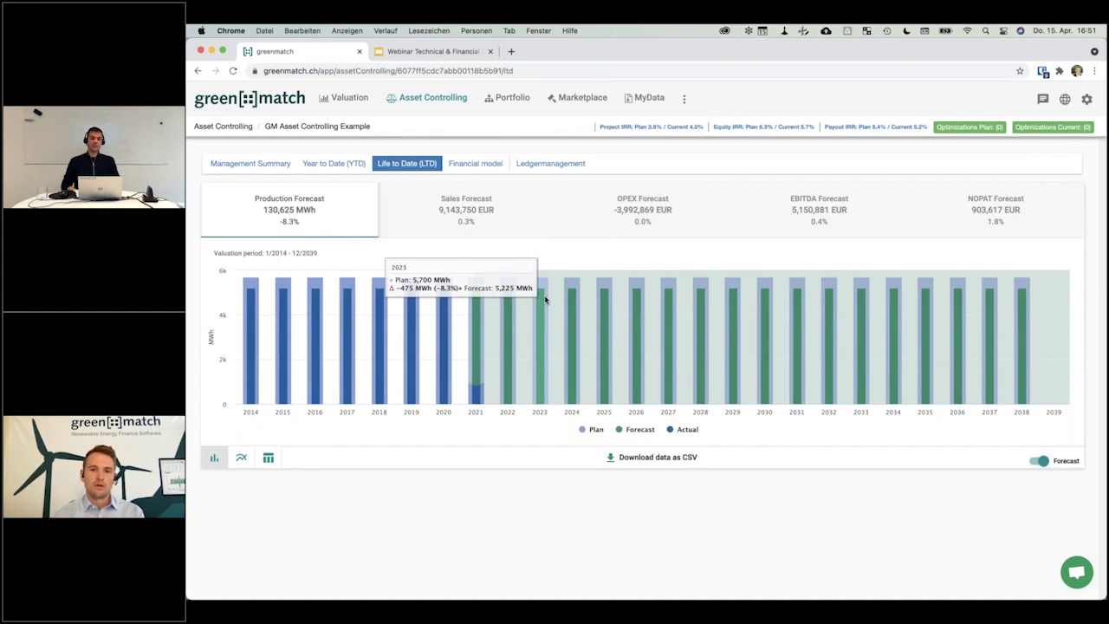
left_click(483, 202)
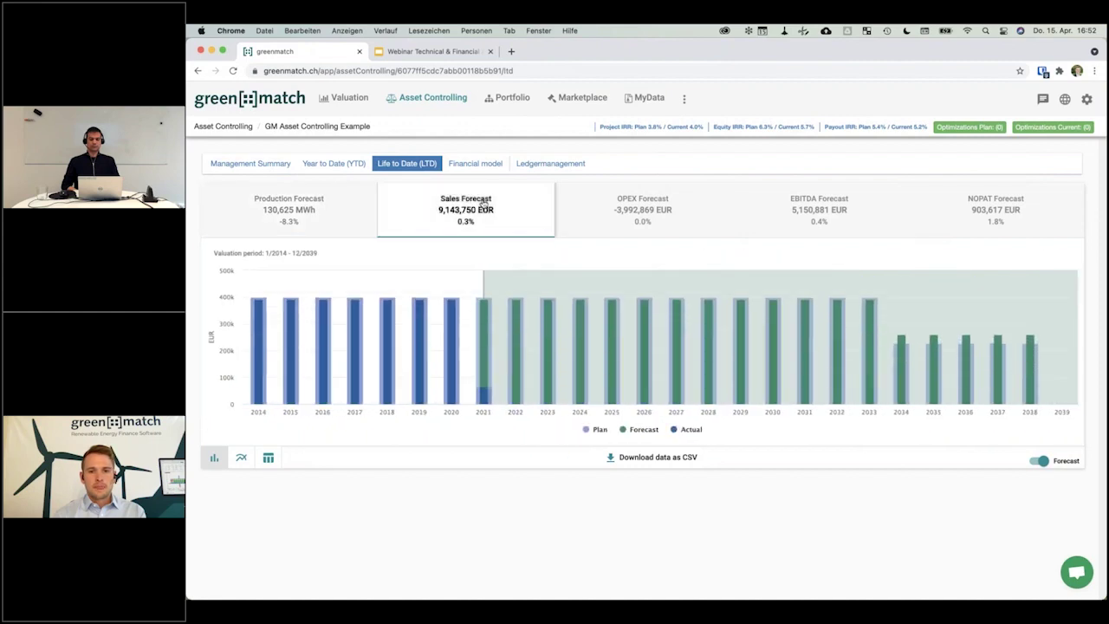
- Examine the Equity IRR deviations chart in the management summary, checking the plan, current and sales bars
left_click(271, 164)
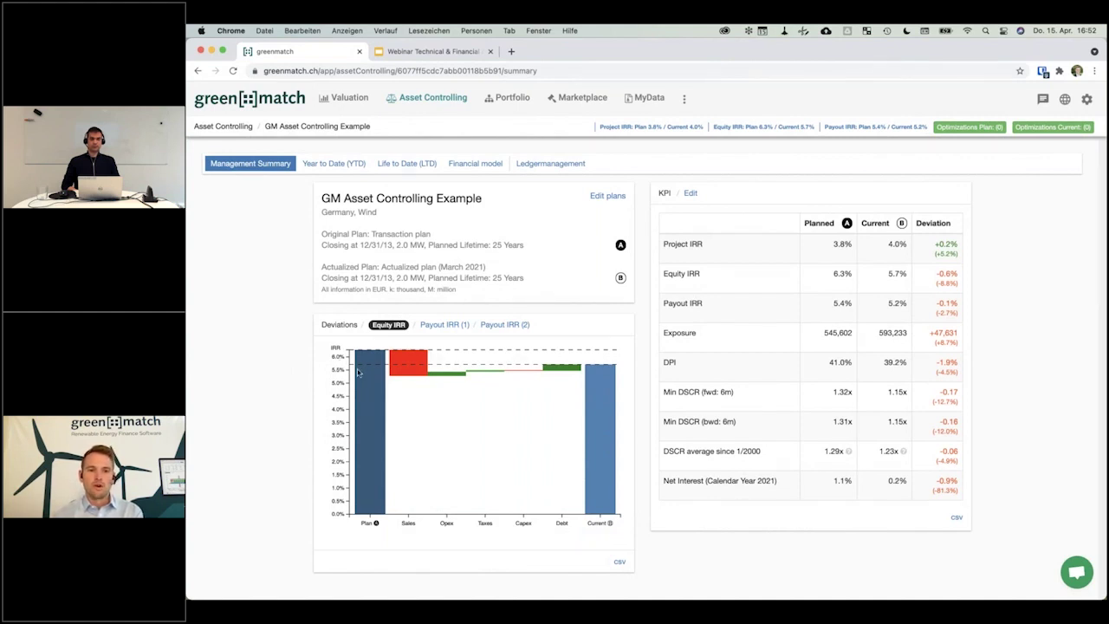
mouse_move(357, 372)
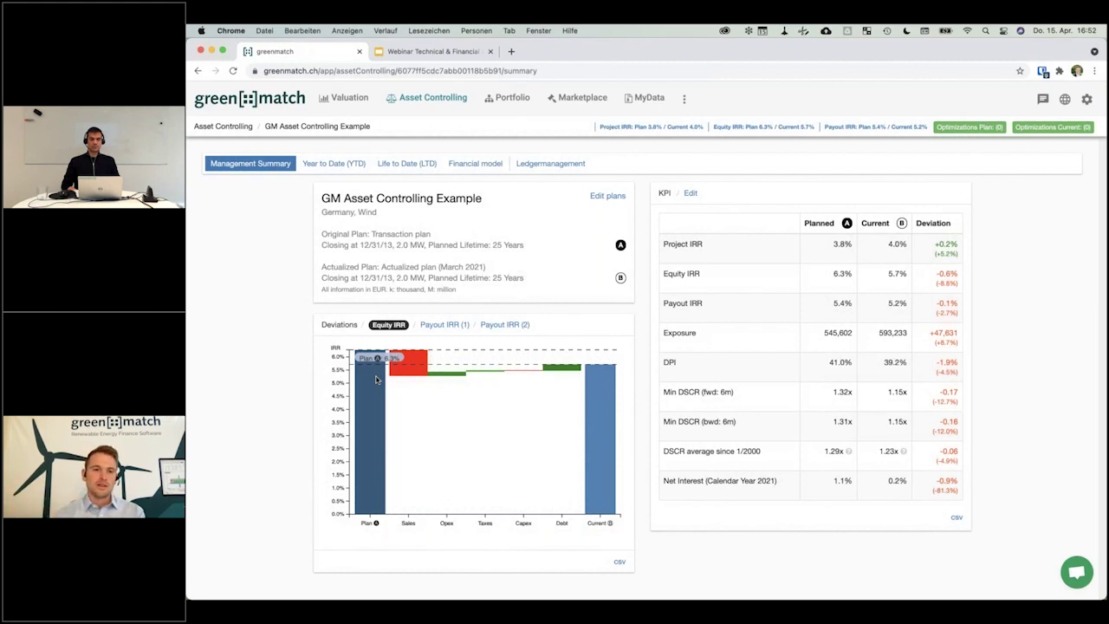
mouse_move(605, 418)
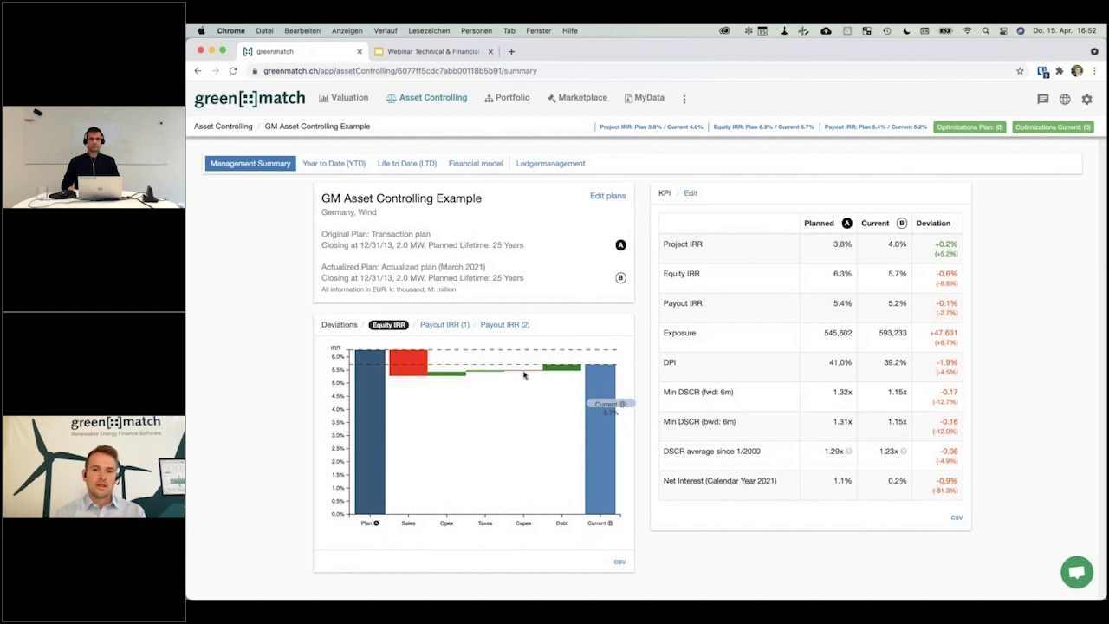
mouse_move(404, 365)
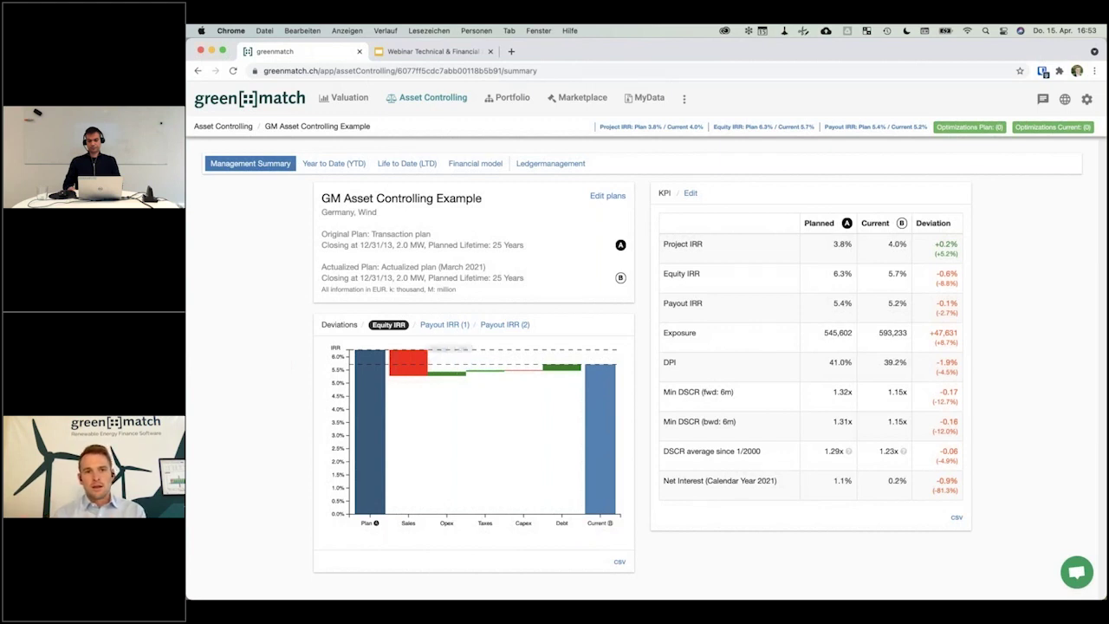
- Switch to the webinar presentation in Google Slides and present it from slide 16 on reporting options
left_click(435, 54)
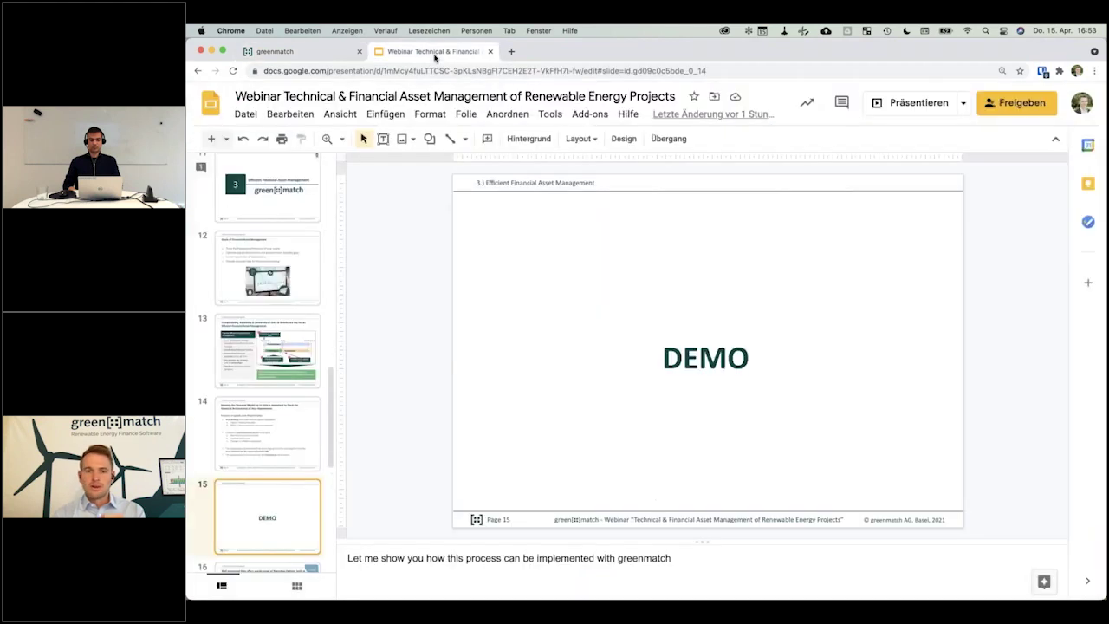
scroll(266, 498, "down", 3)
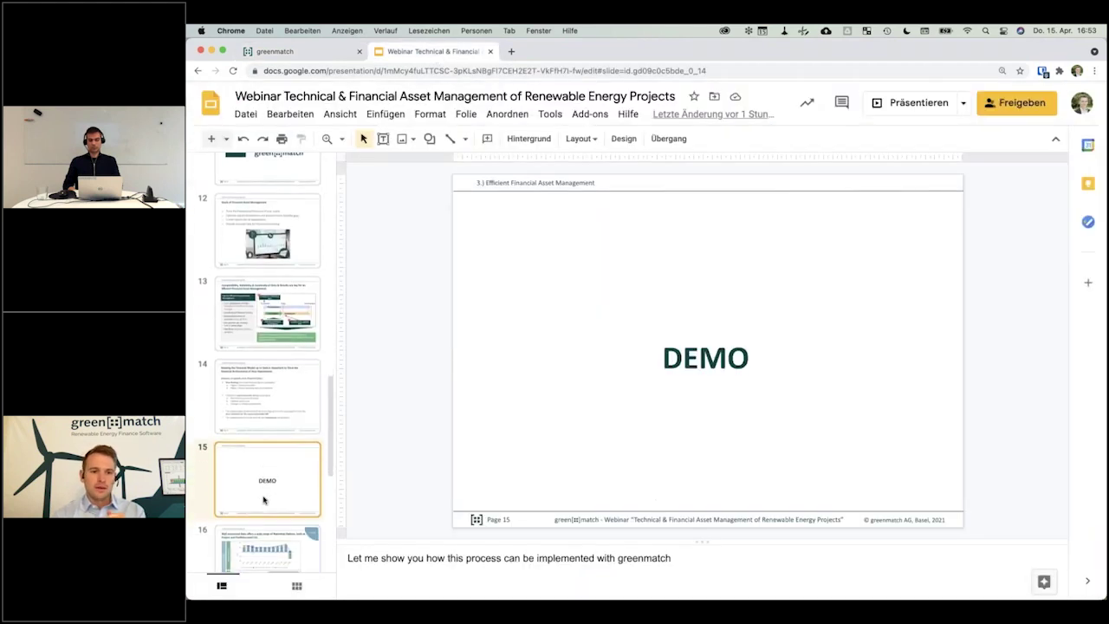
left_click(269, 519)
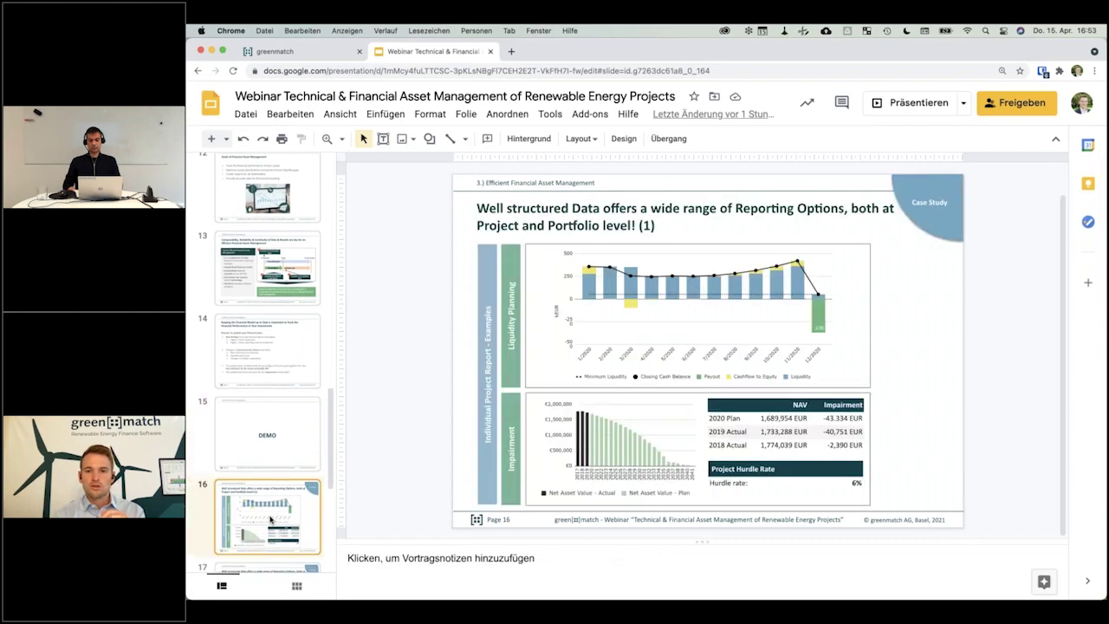
left_click(905, 104)
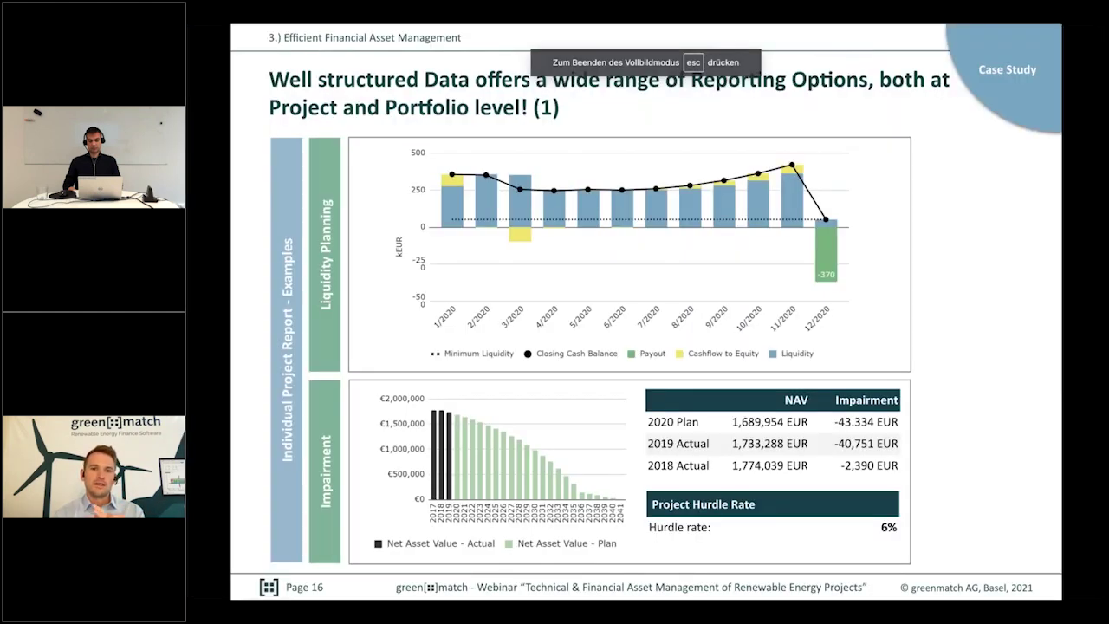